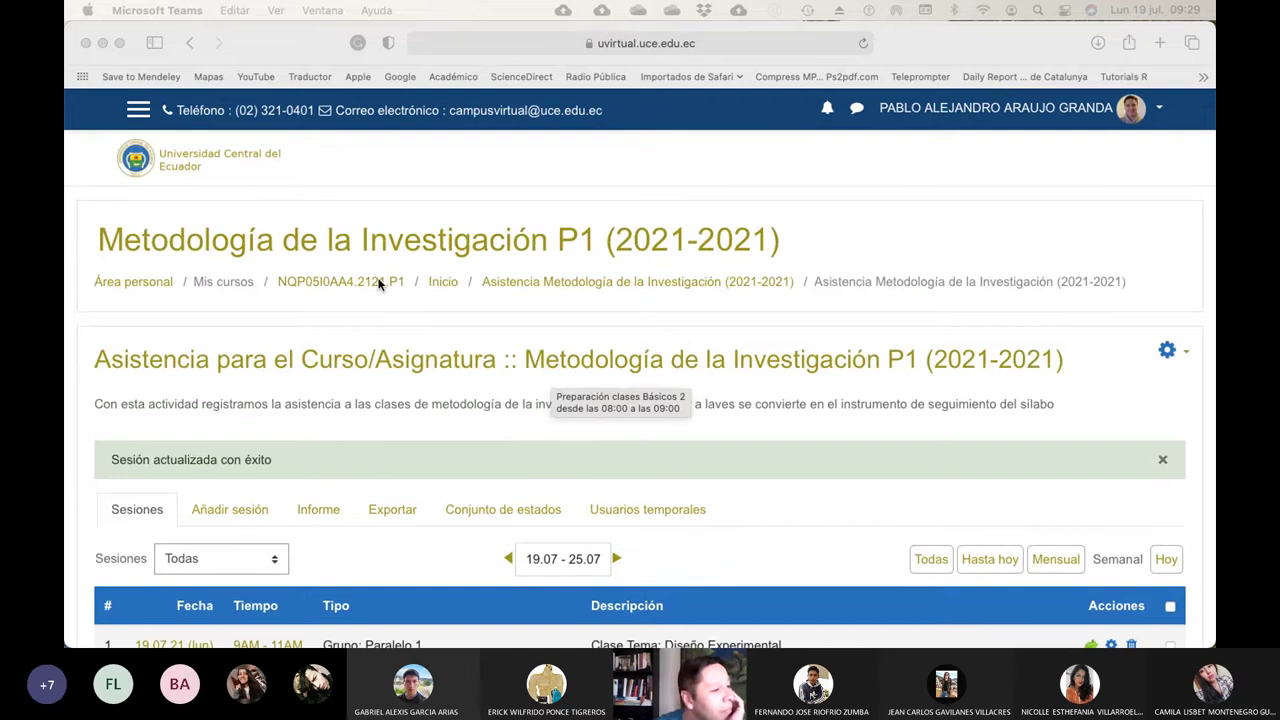
# Go to Unidad 1 of the Metodología de la Investigación P1 course and turn on course editing
pyautogui.click(378, 285)
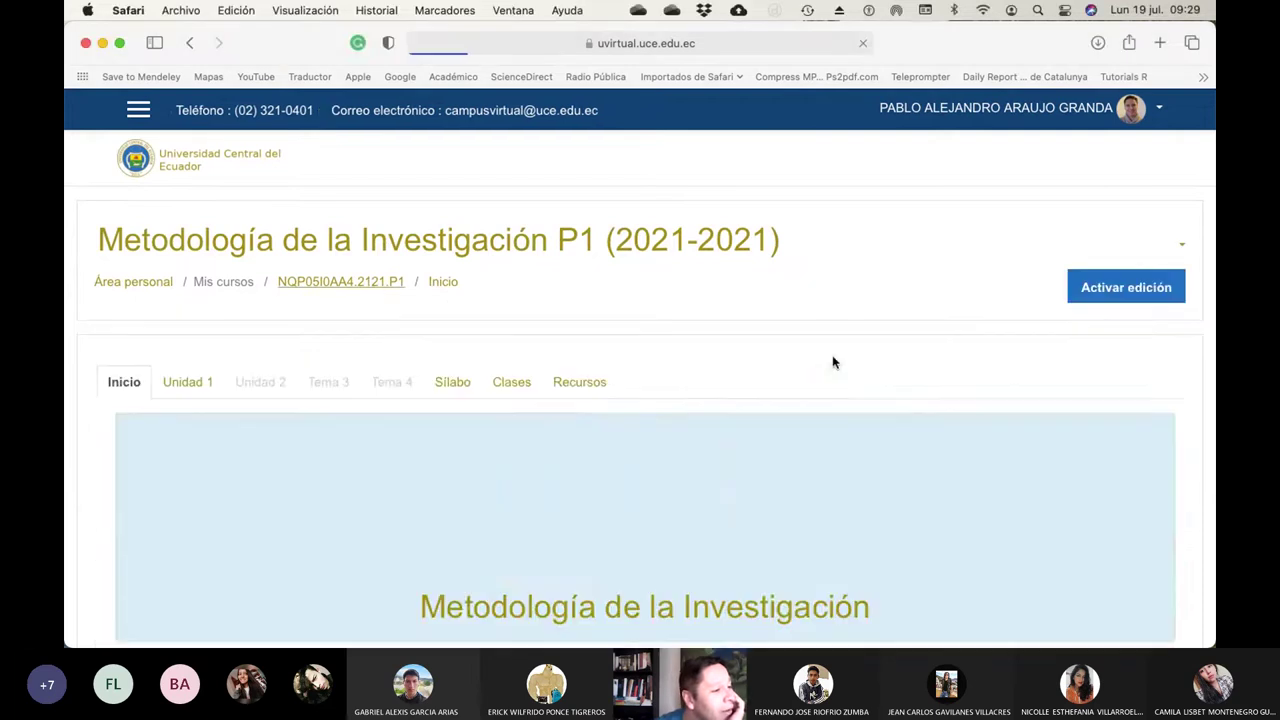
pyautogui.scroll(-2, 896, 375)
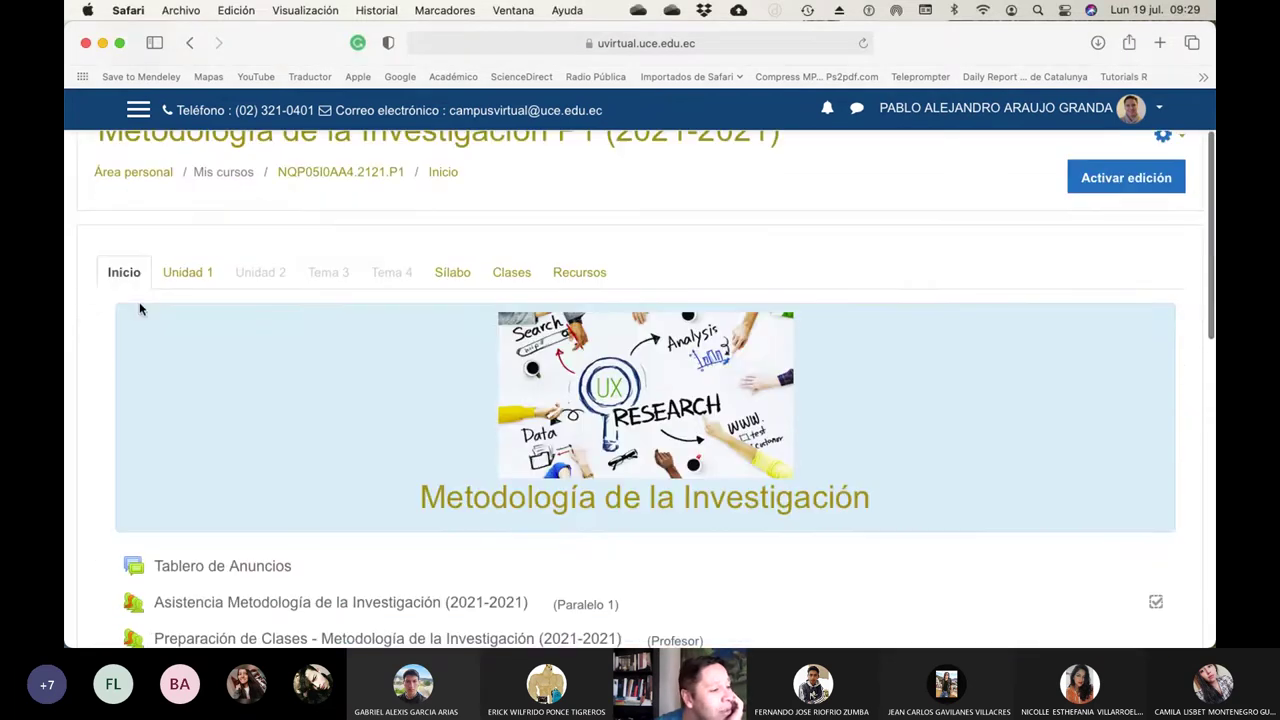
pyautogui.click(180, 280)
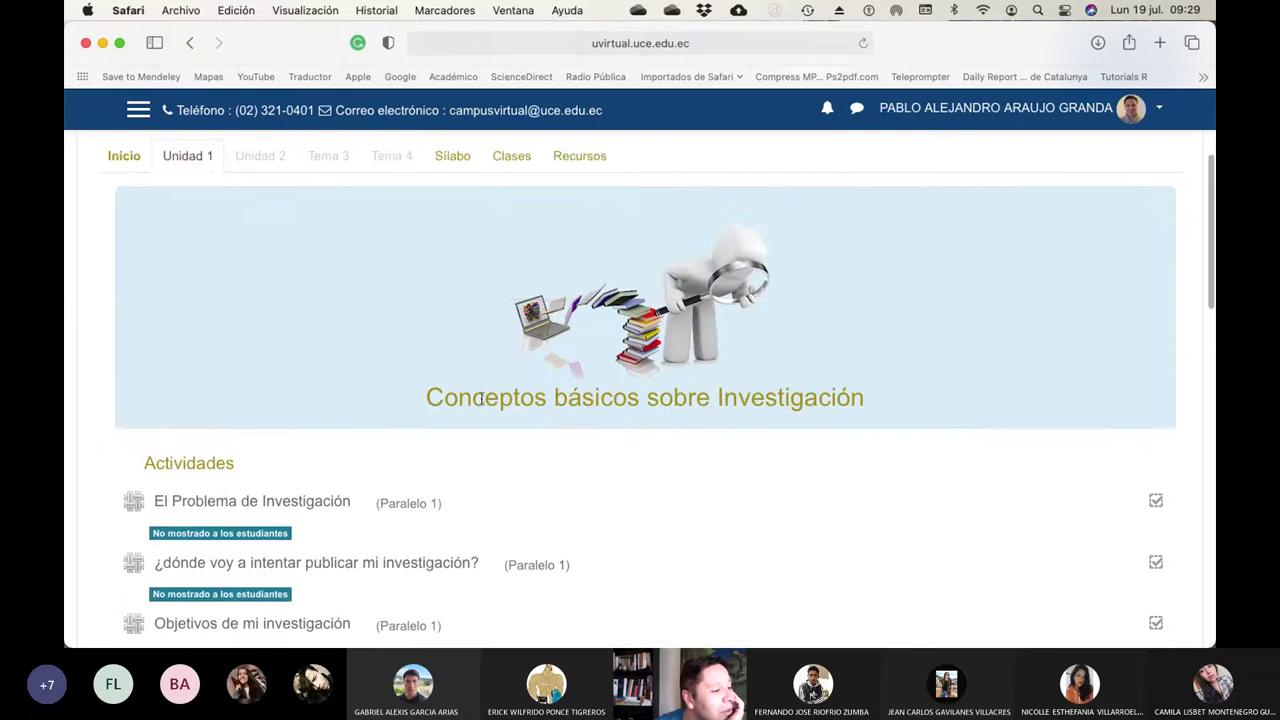
pyautogui.scroll(-4, 481, 398)
pyautogui.scroll(-5, 481, 398)
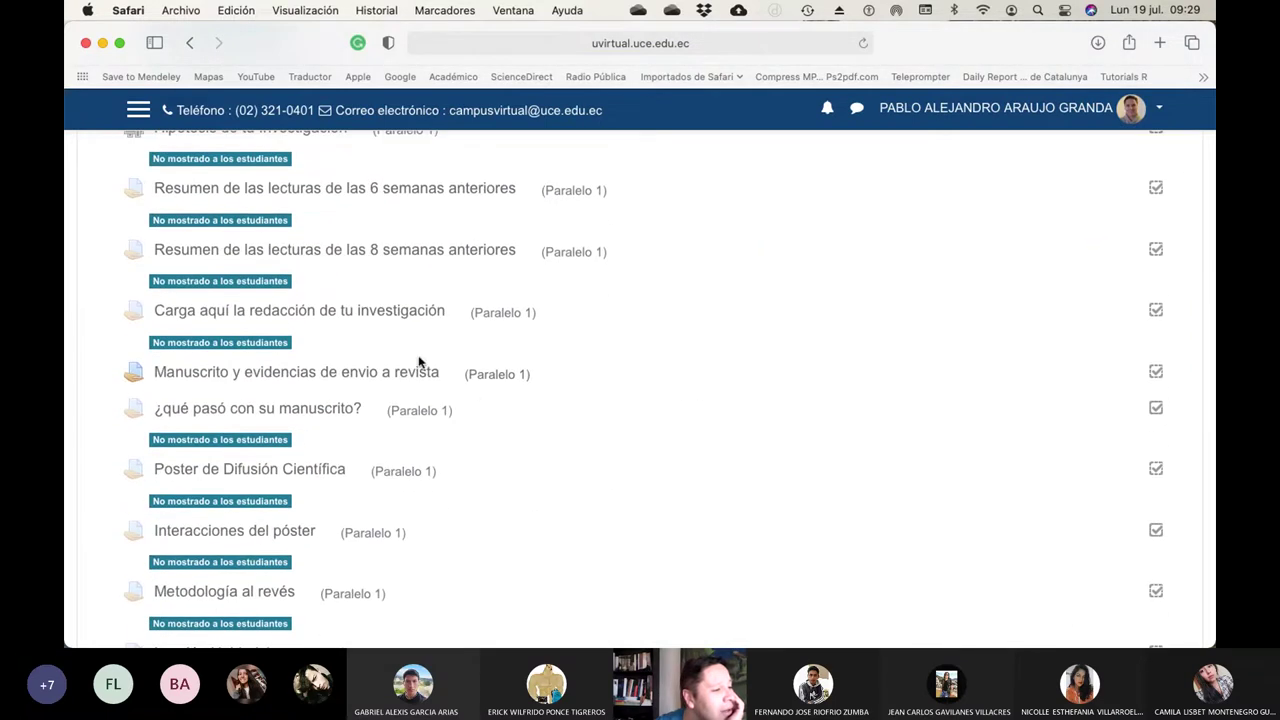
pyautogui.scroll(15, 933, 414)
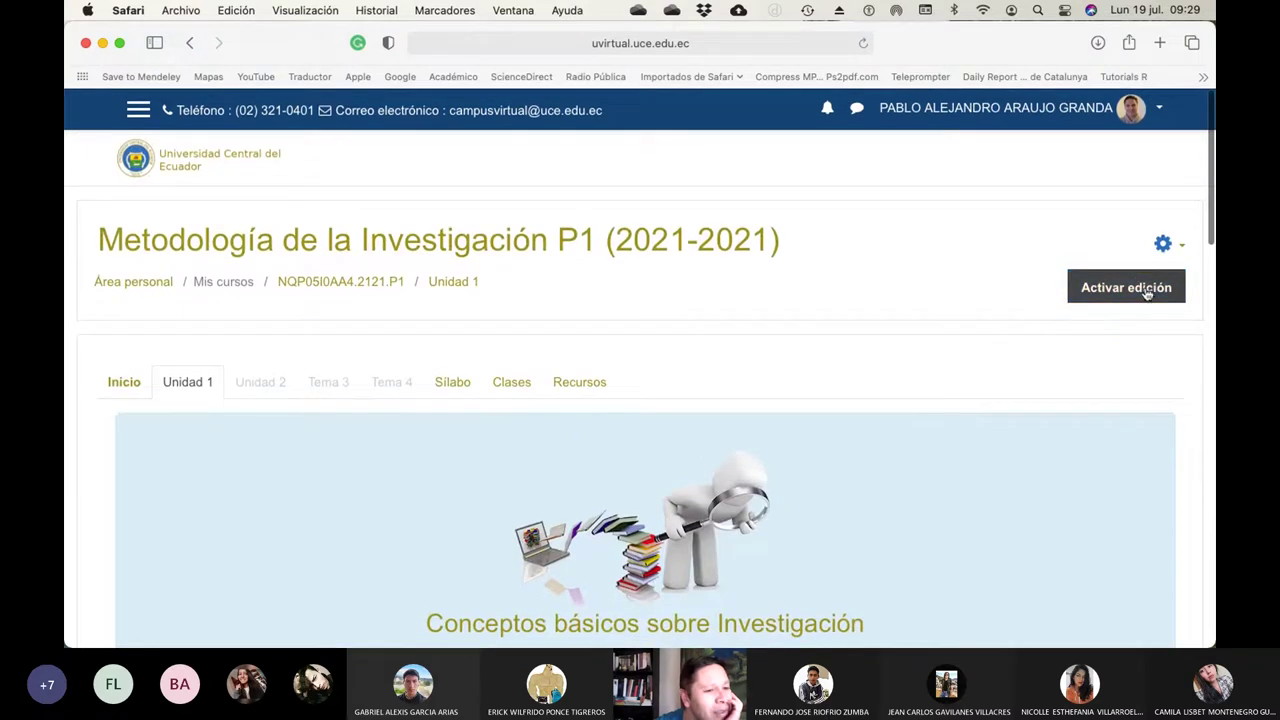
pyautogui.click(1141, 285)
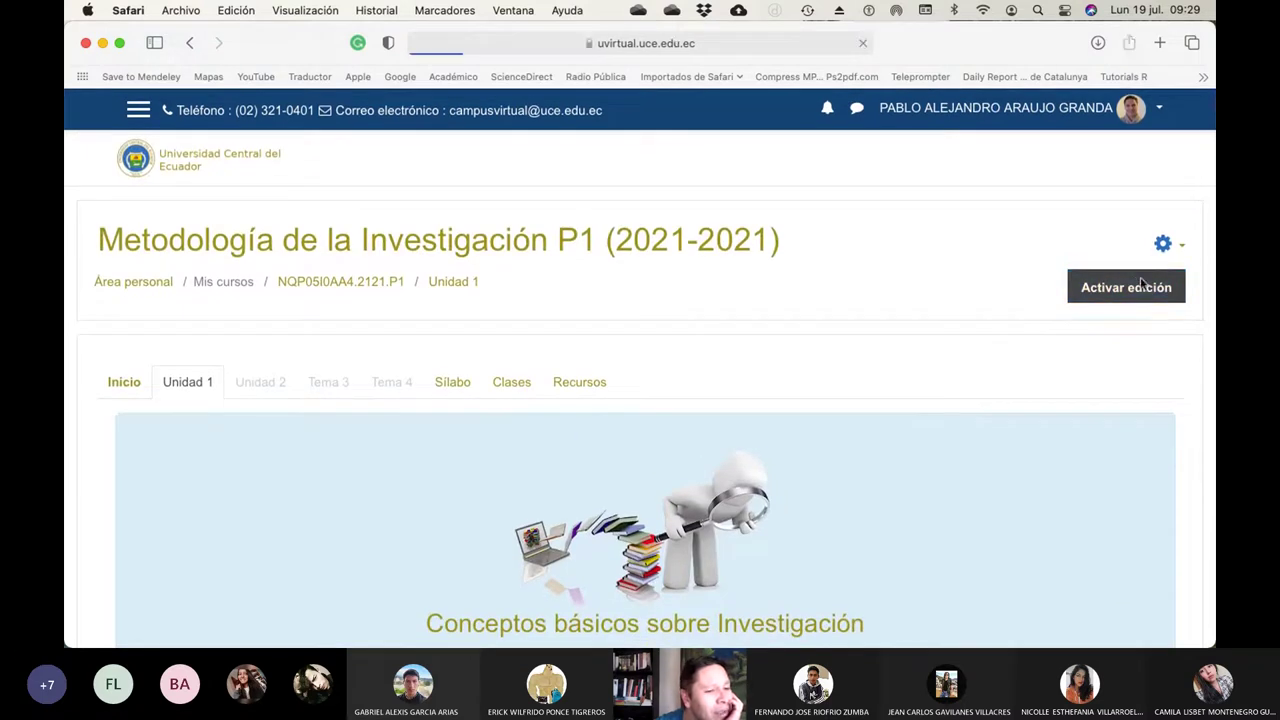
# Make the activity "Carga aquí la redacción de tu investigación" visible to students and hide "Manuscrito y evidencias de envio a revista"
pyautogui.scroll(-15, 770, 437)
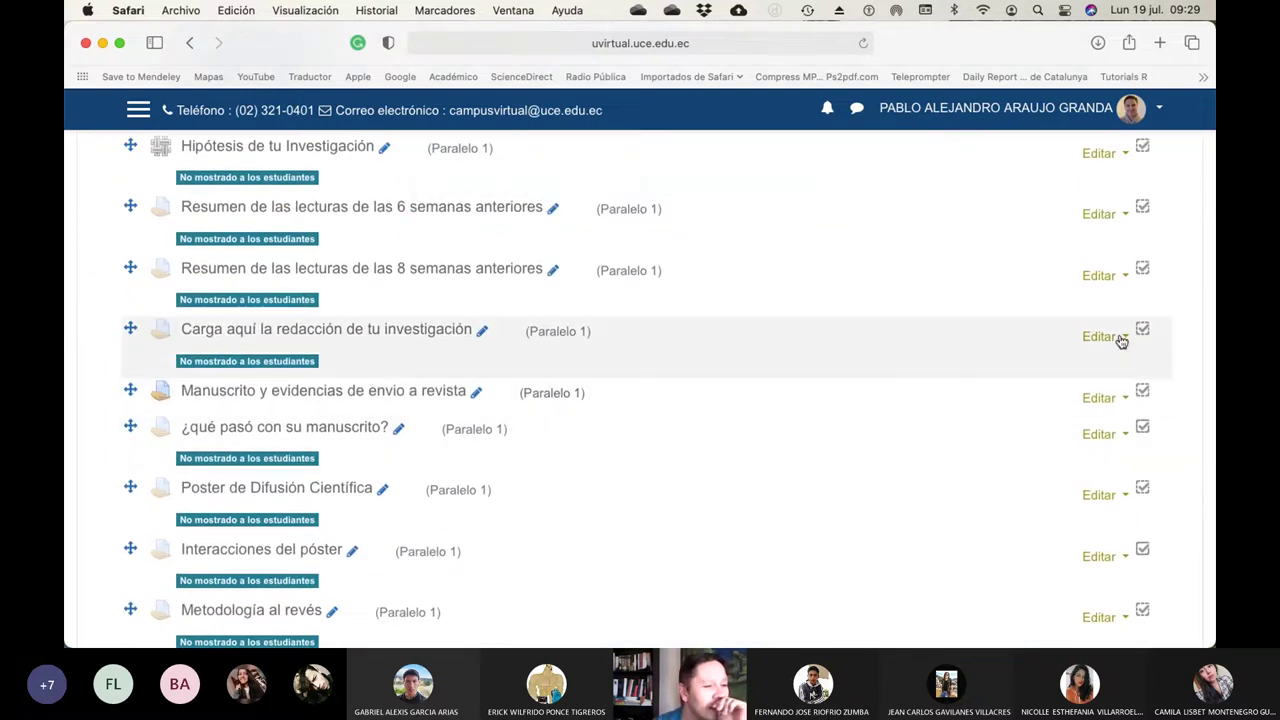
pyautogui.click(1121, 338)
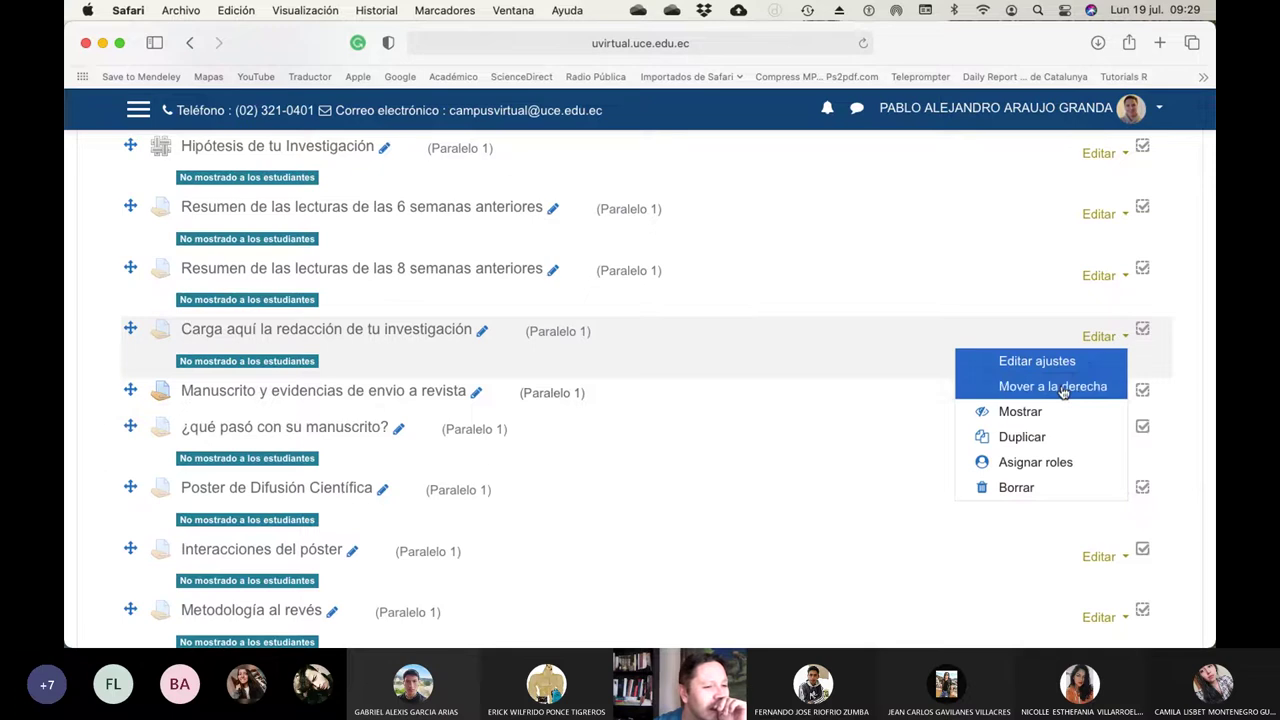
pyautogui.click(1047, 412)
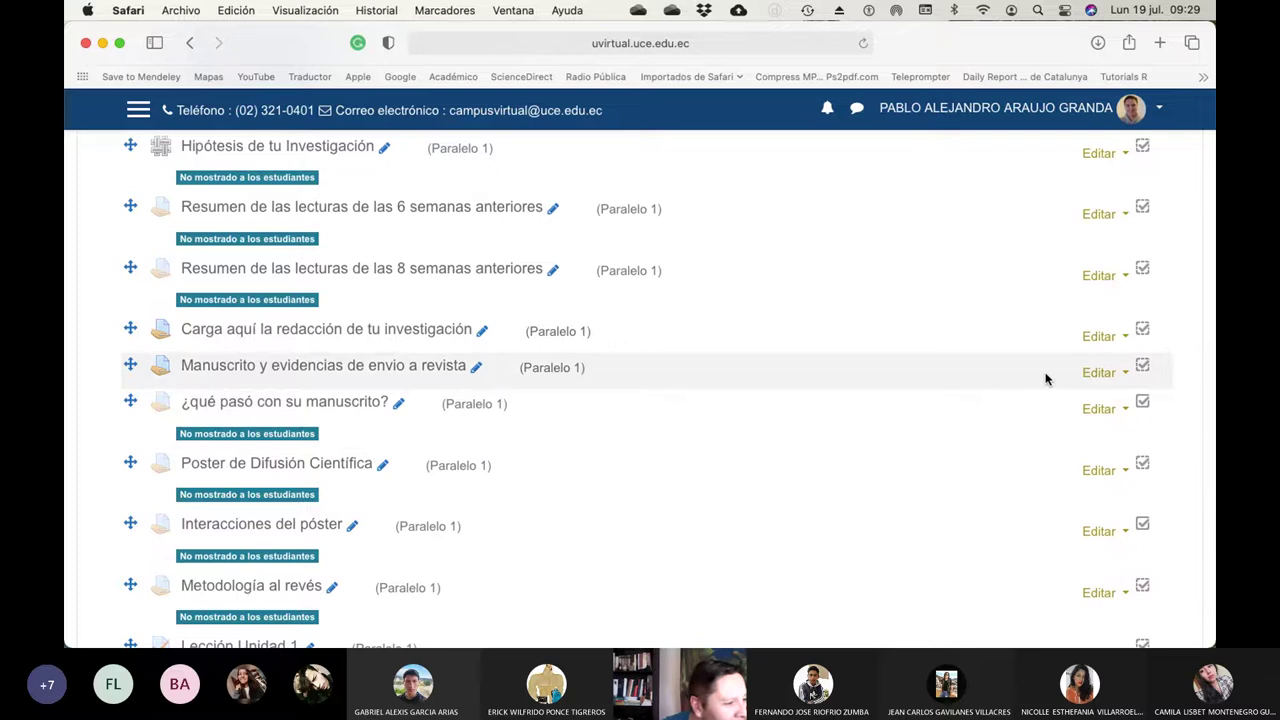
pyautogui.click(1121, 373)
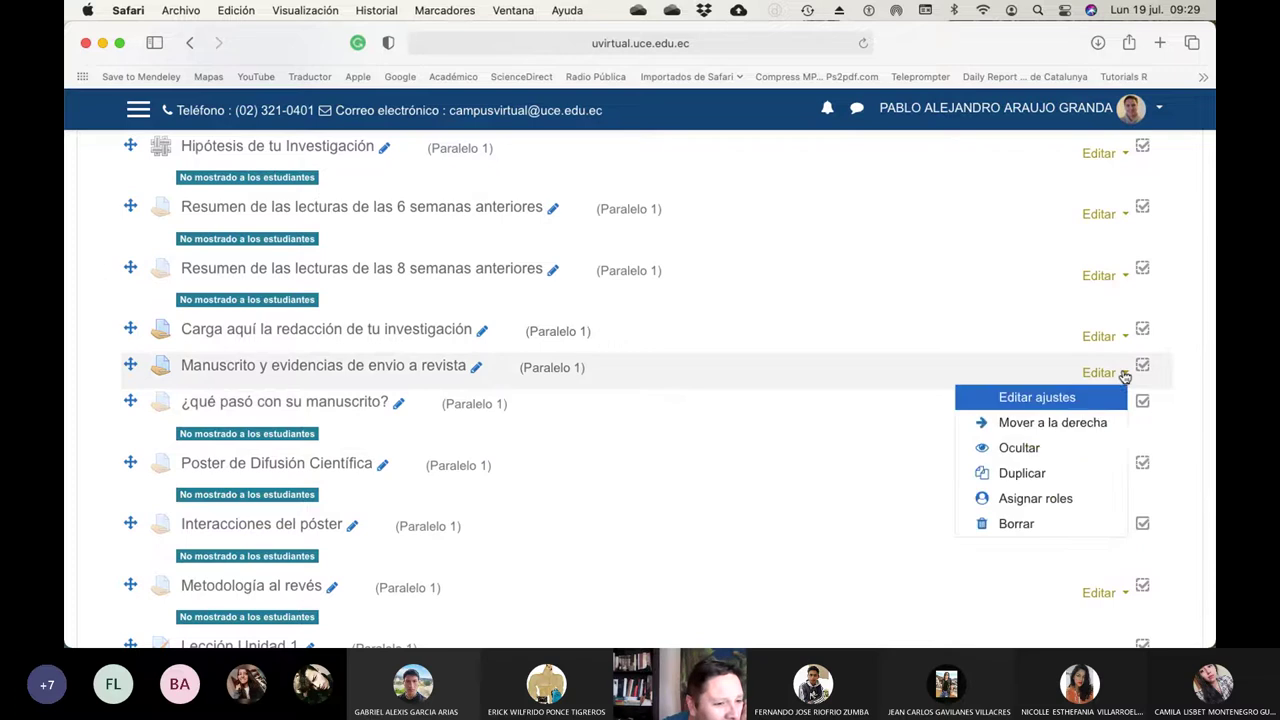
pyautogui.click(1047, 447)
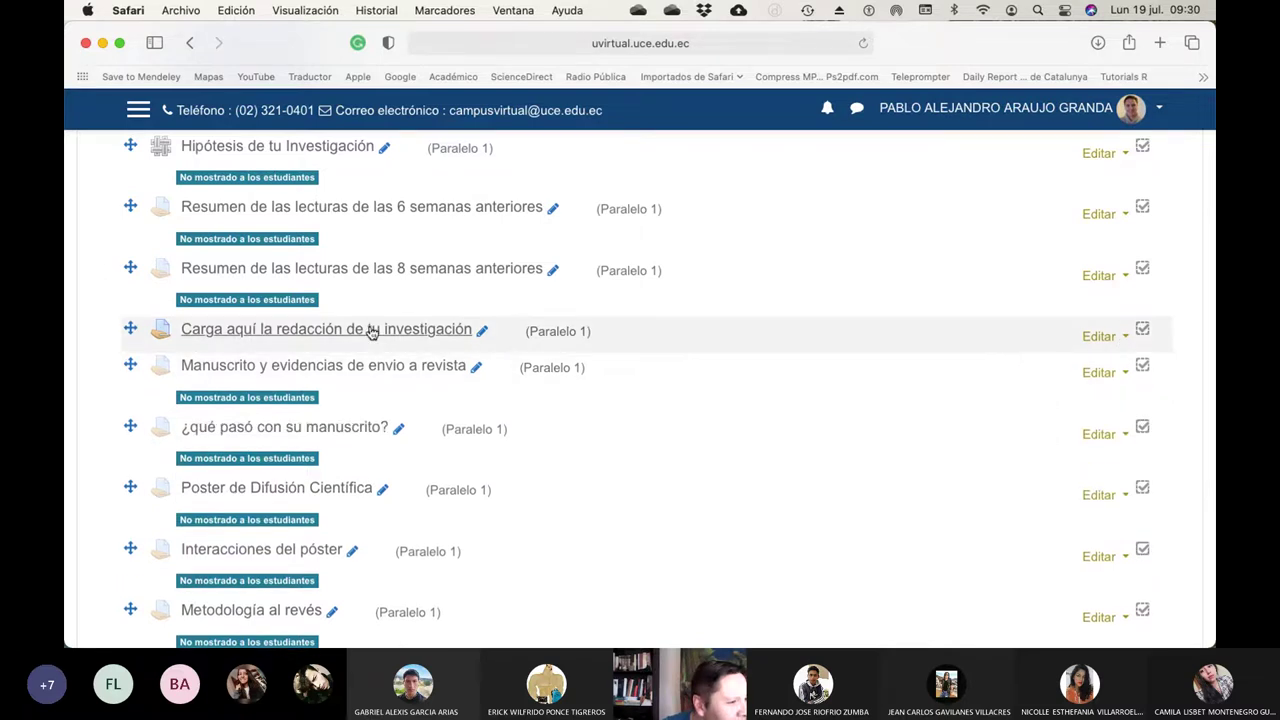
# Open the settings of the assignment "Carga aquí la redacción de tu investigación" for editing and expand all sections
pyautogui.click(369, 328)
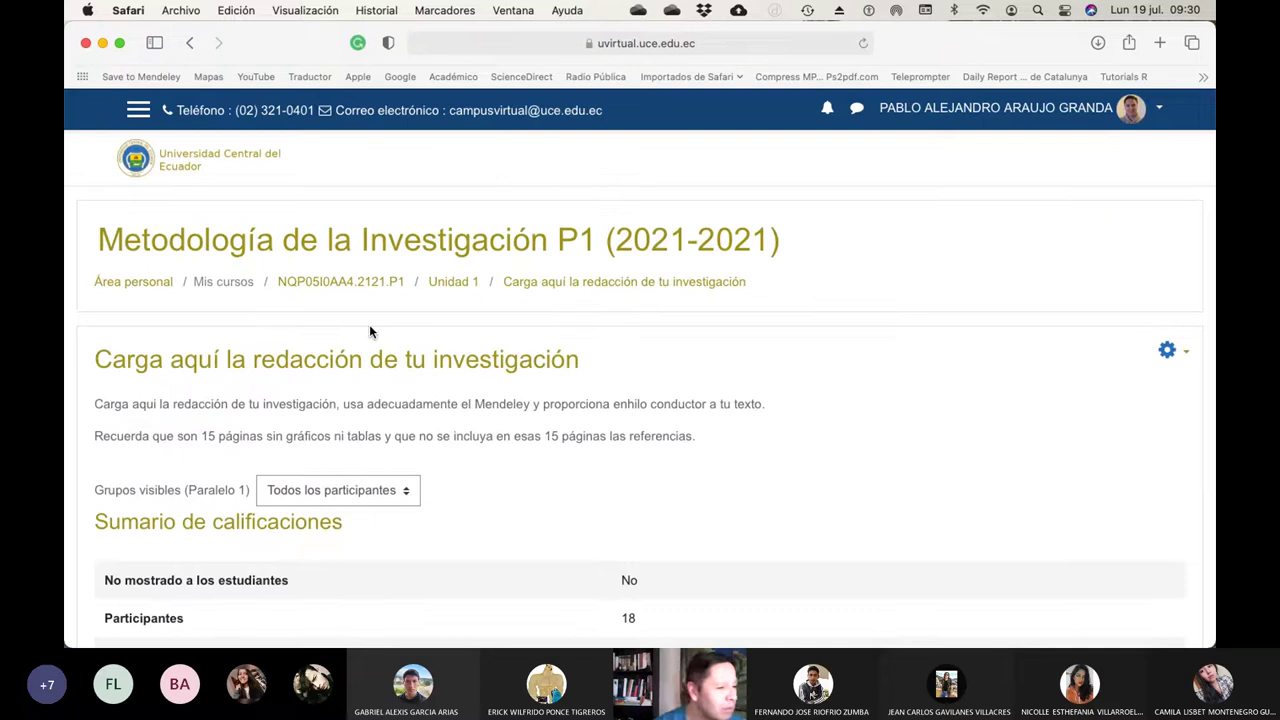
pyautogui.scroll(-3, 674, 400)
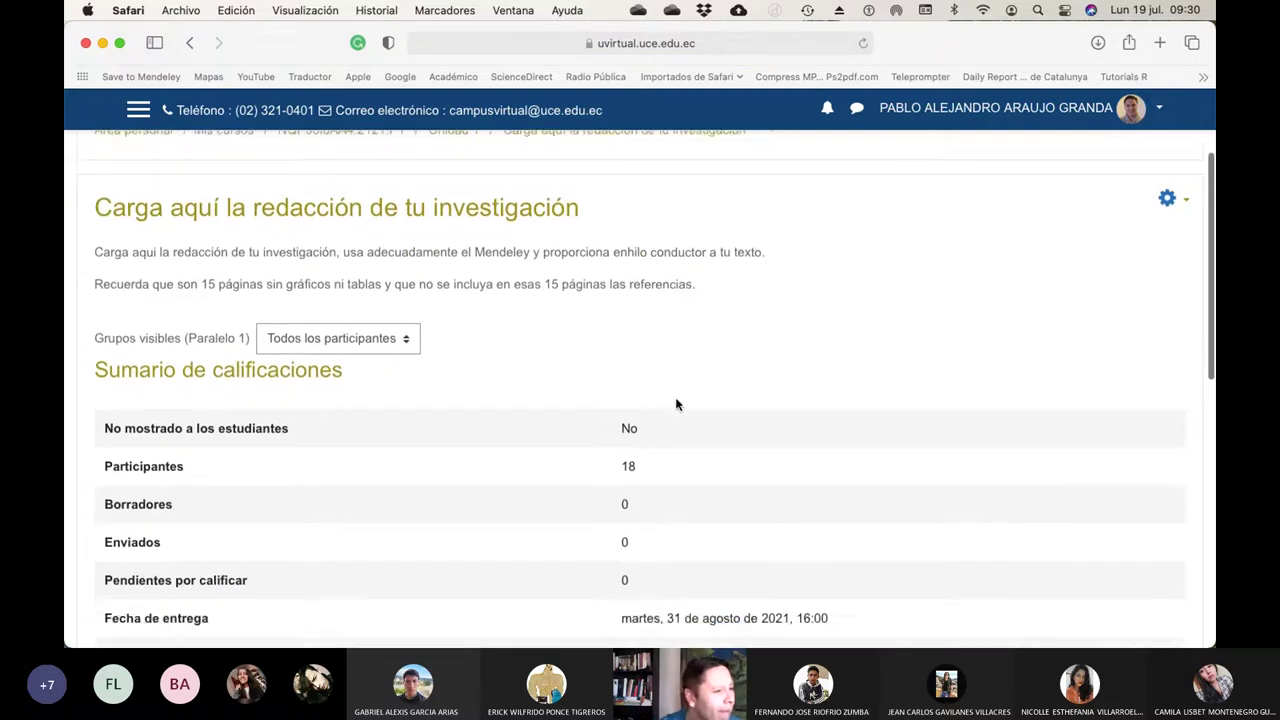
pyautogui.scroll(3, 1123, 310)
pyautogui.click(1180, 331)
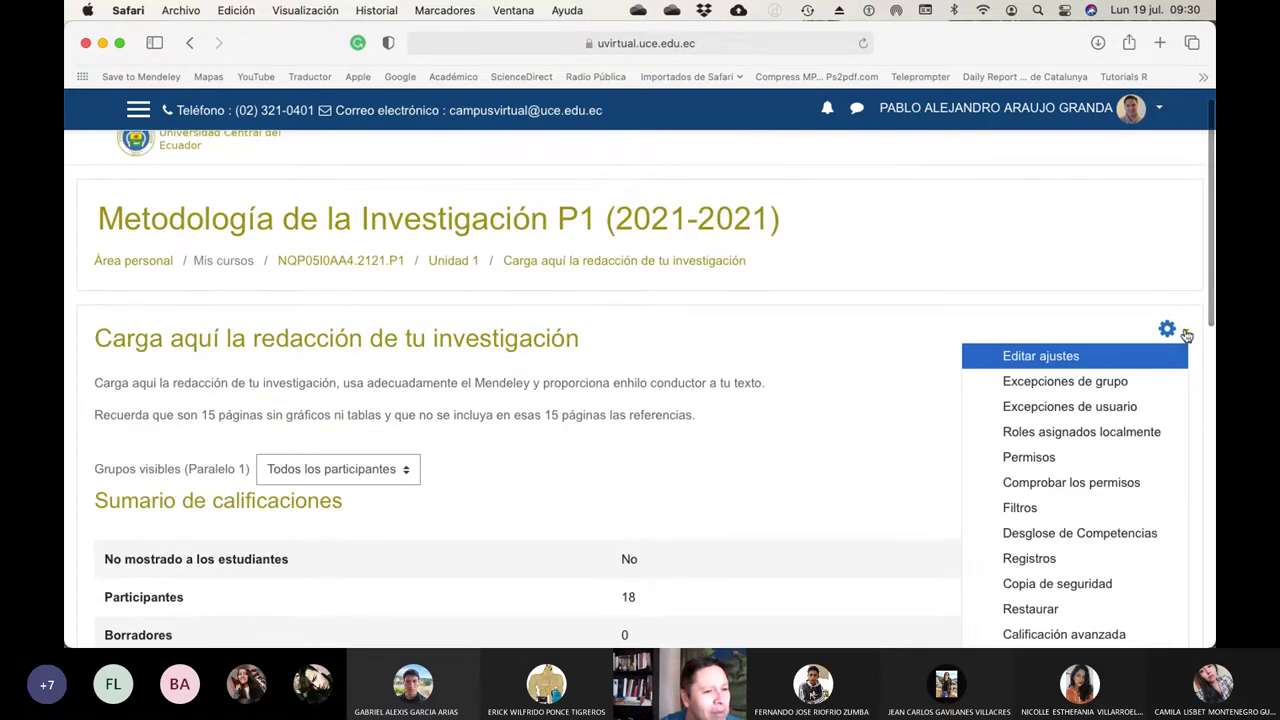
pyautogui.click(1046, 358)
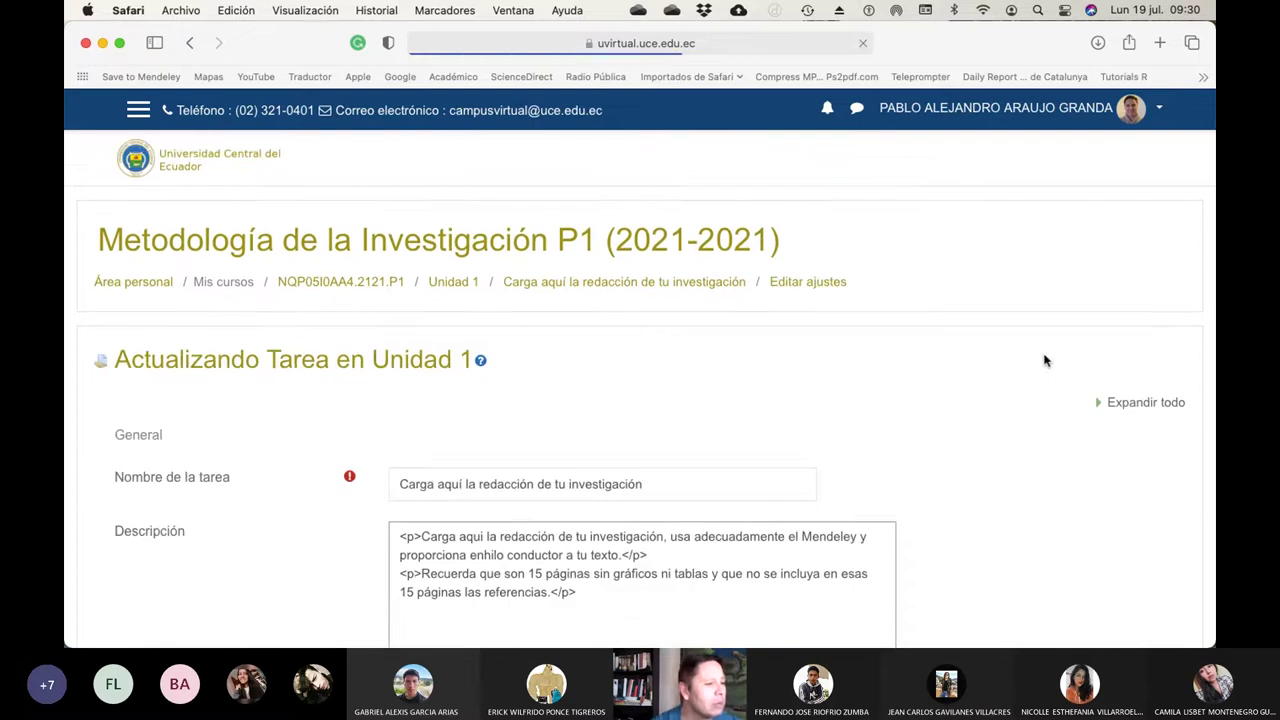
pyautogui.click(1110, 403)
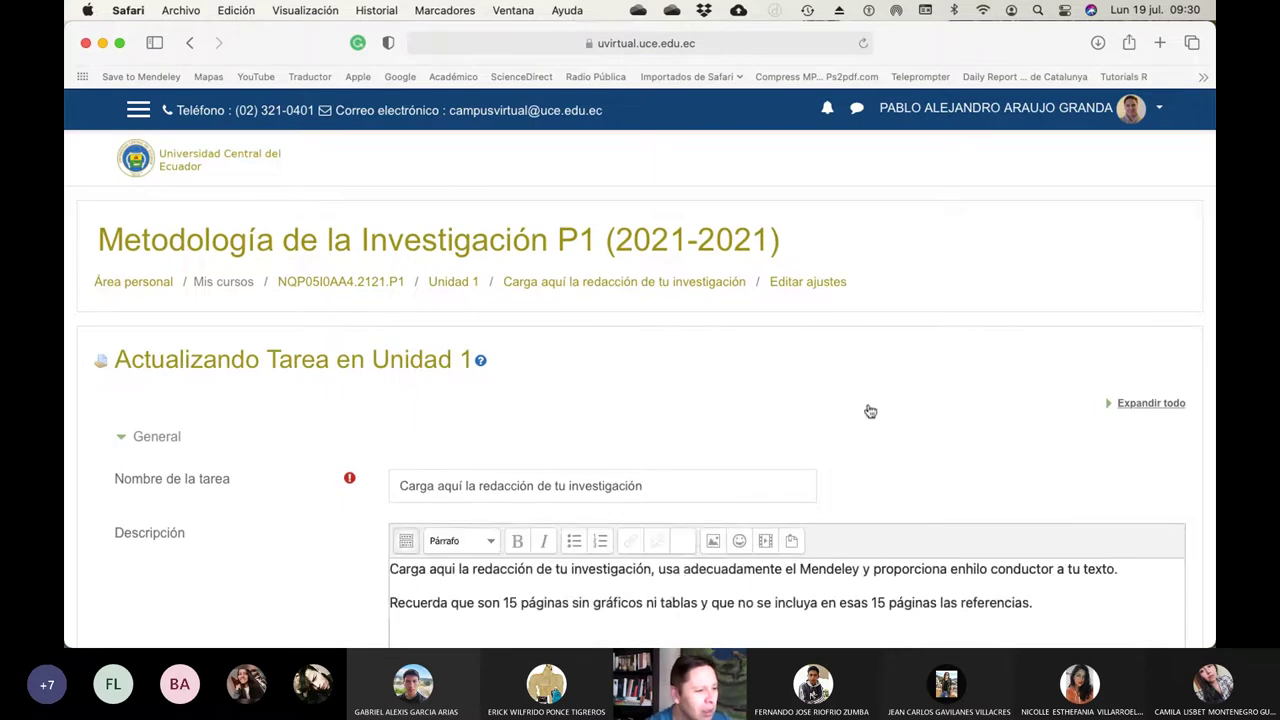
# Correct "enhilo" to "el hilo" in the first sentence of the assignment description
pyautogui.scroll(-5, 798, 418)
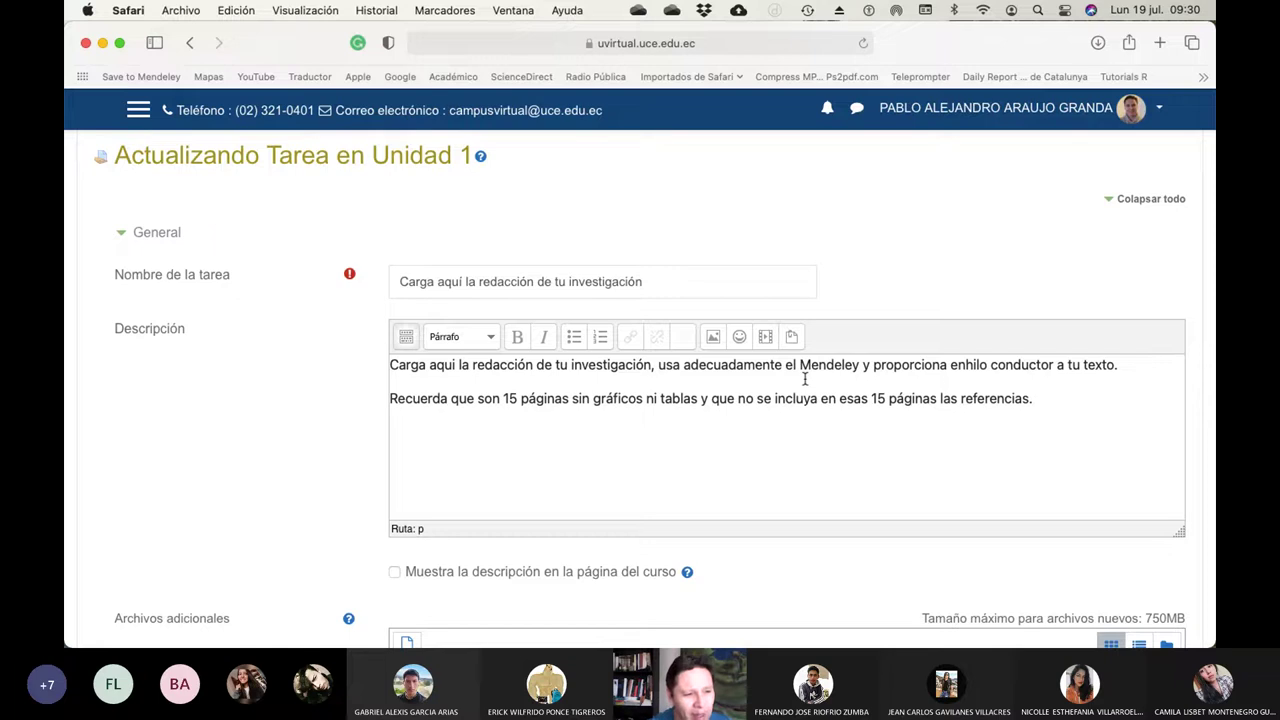
pyautogui.click(963, 366)
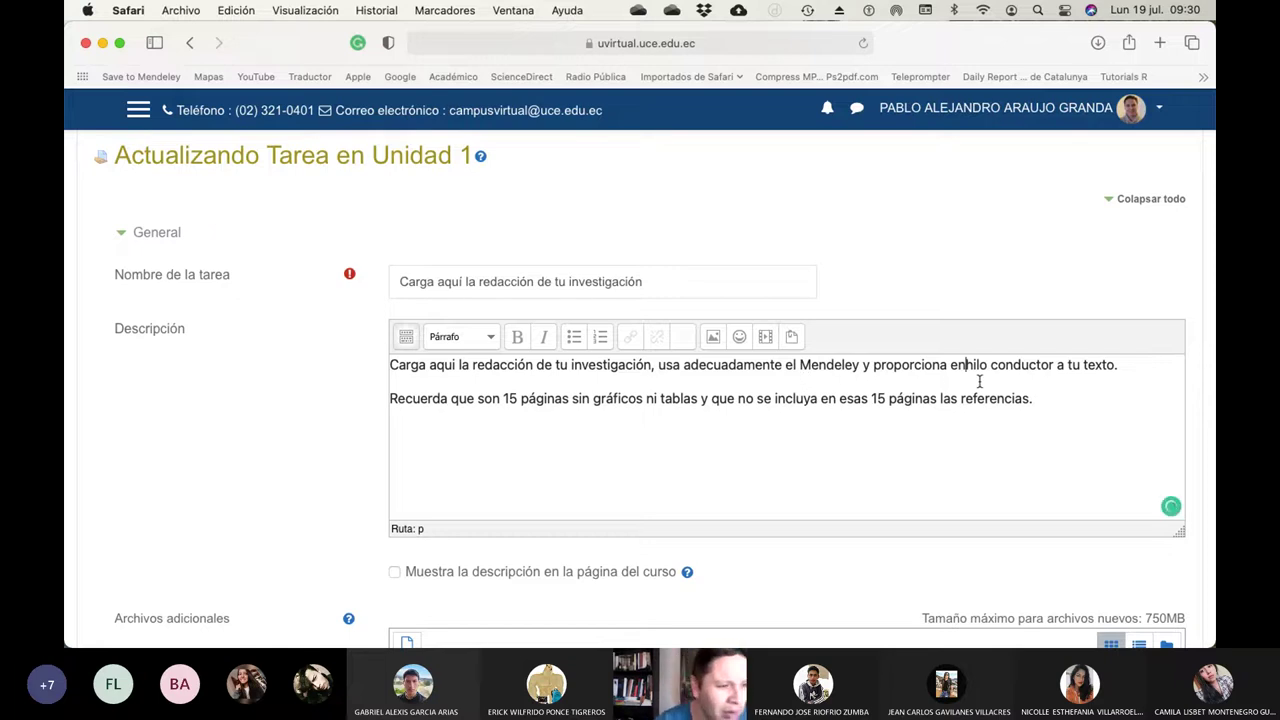
pyautogui.press('BackSpace')
pyautogui.write('l')
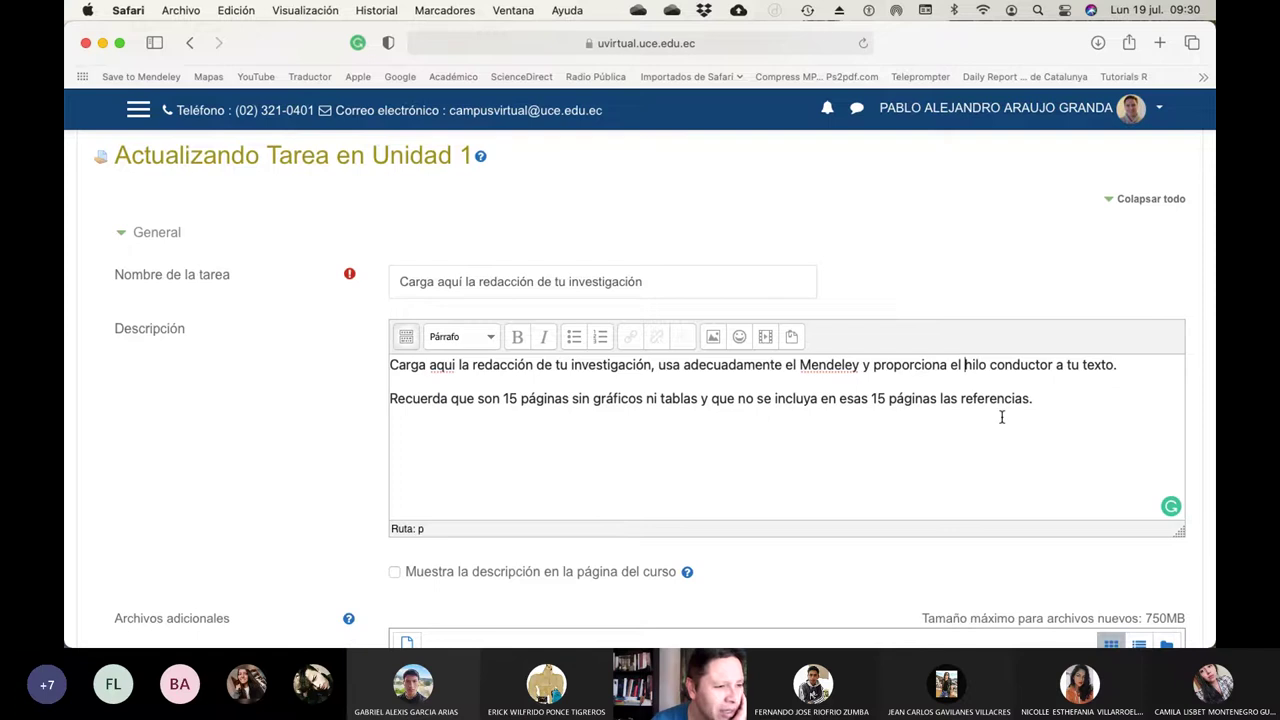
# Set the day from which submissions are allowed to 1 in the assignment's availability settings
pyautogui.scroll(-10, 1001, 417)
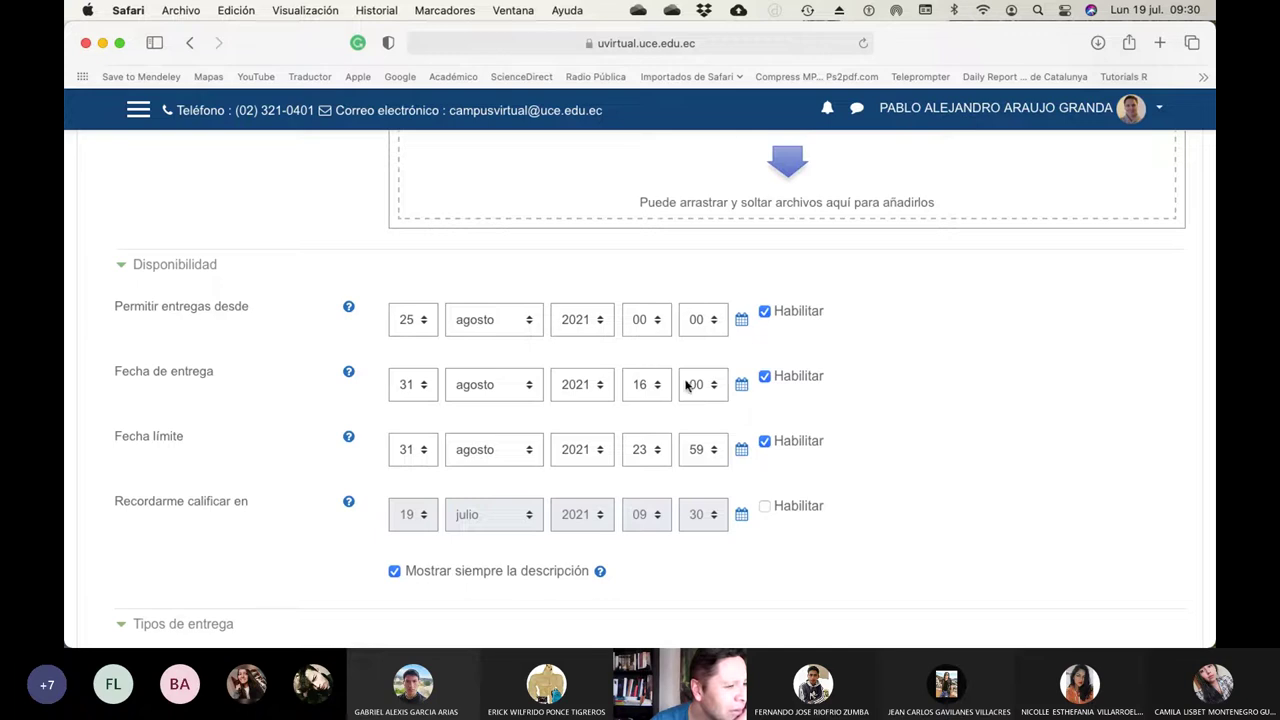
pyautogui.click(420, 322)
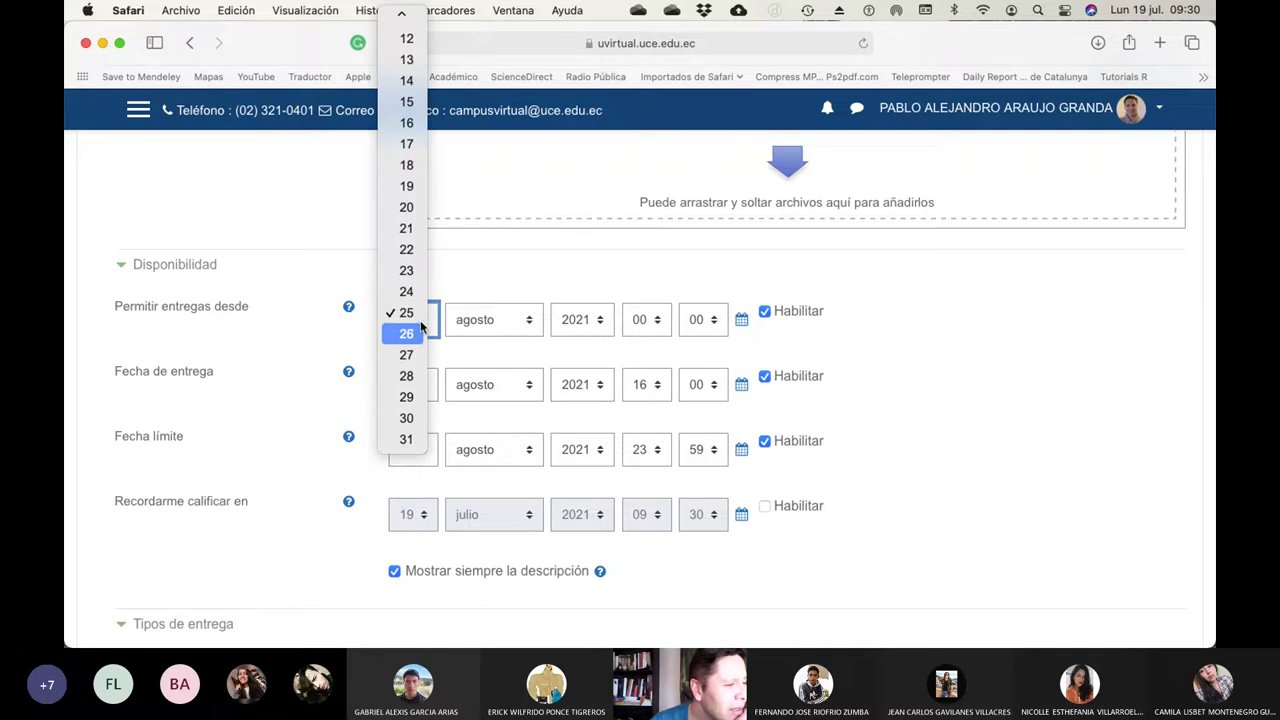
pyautogui.scroll(5, 400, 251)
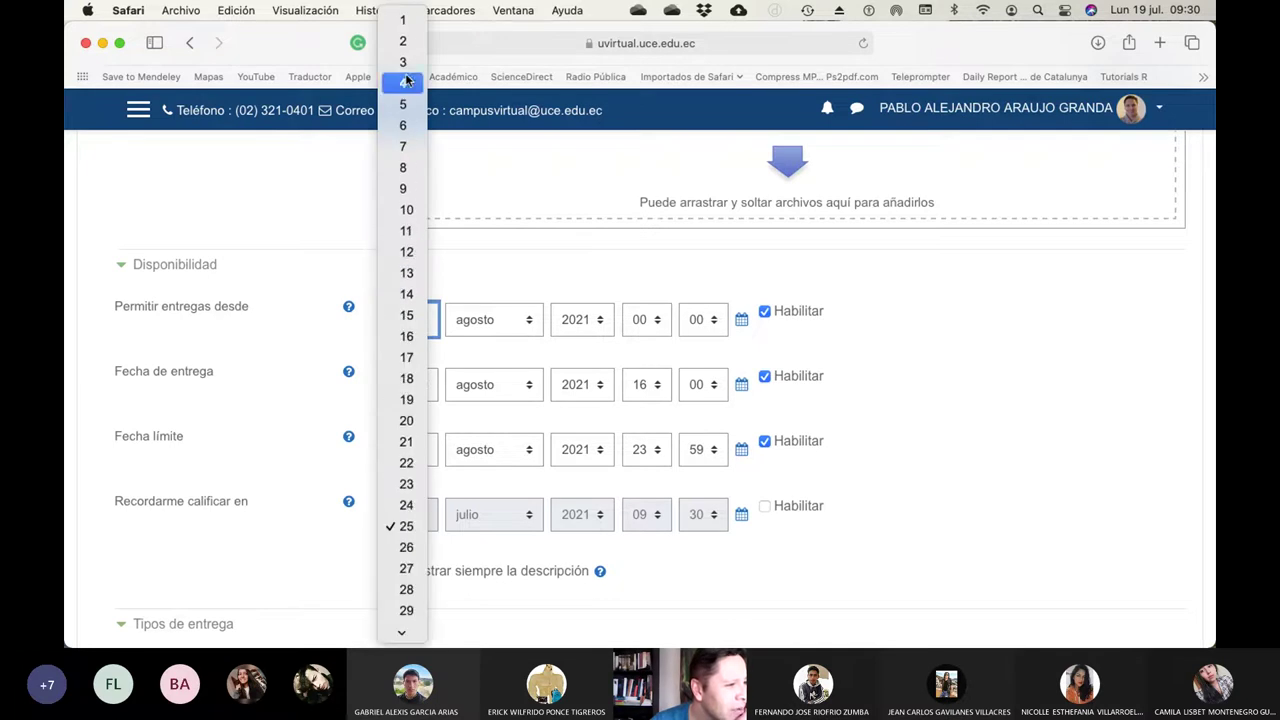
pyautogui.click(403, 20)
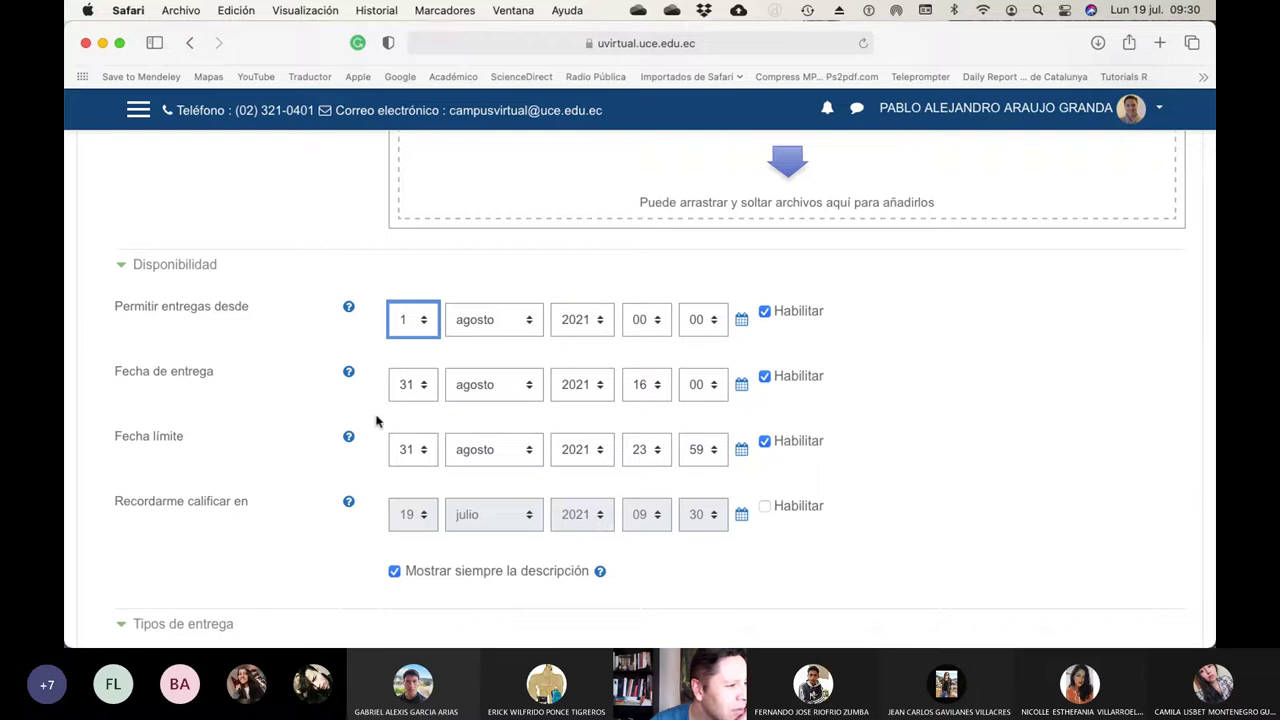
# Set the due date to day 16 with hour 09, and the cut-off date to day 17
pyautogui.click(422, 392)
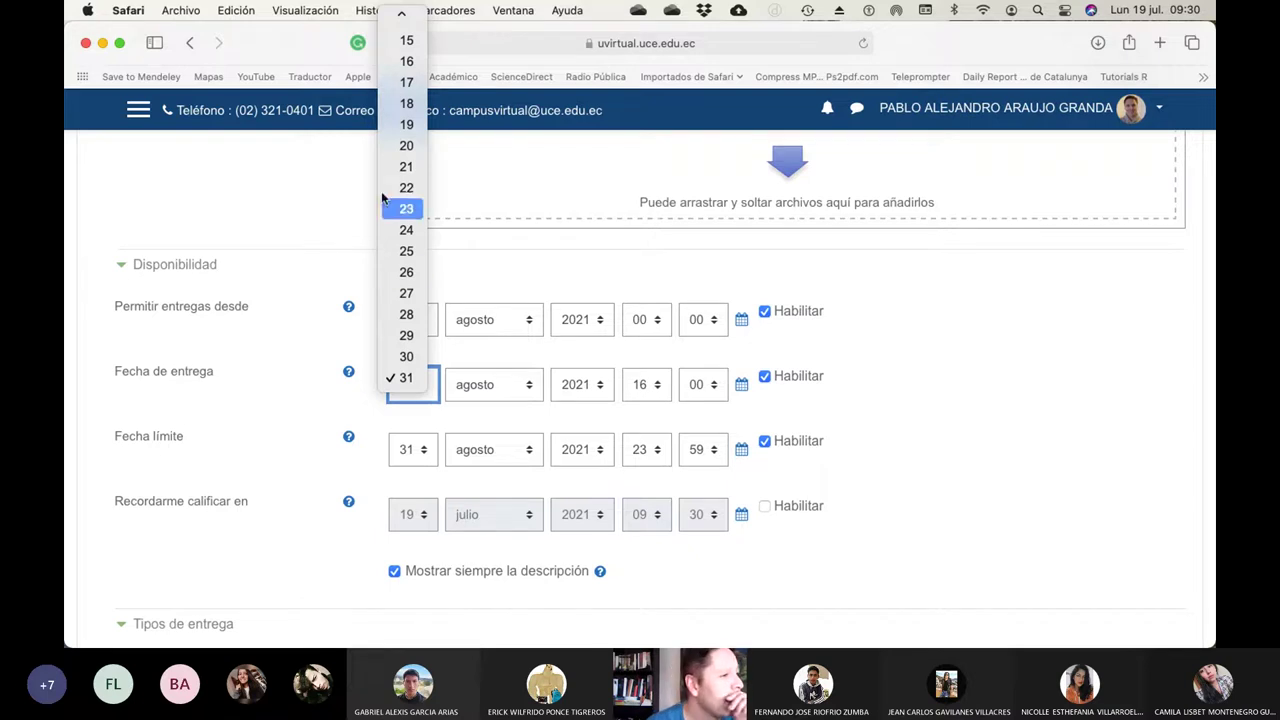
pyautogui.click(406, 61)
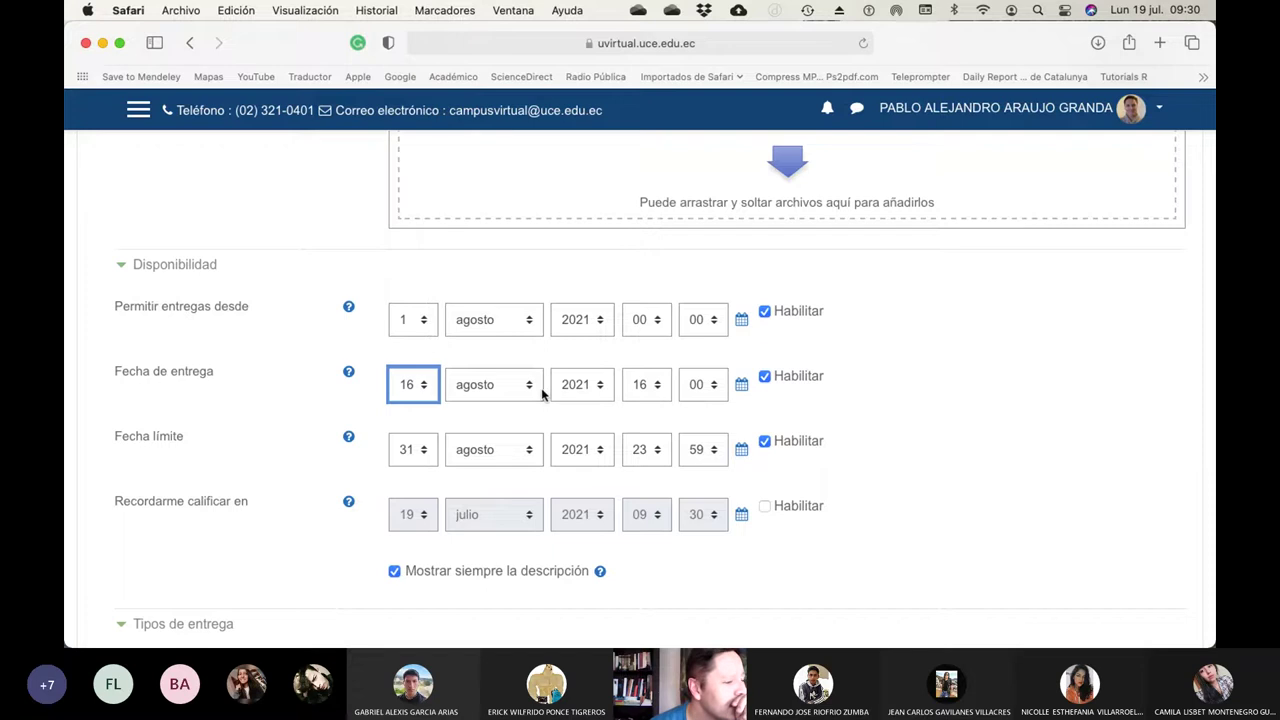
pyautogui.click(646, 391)
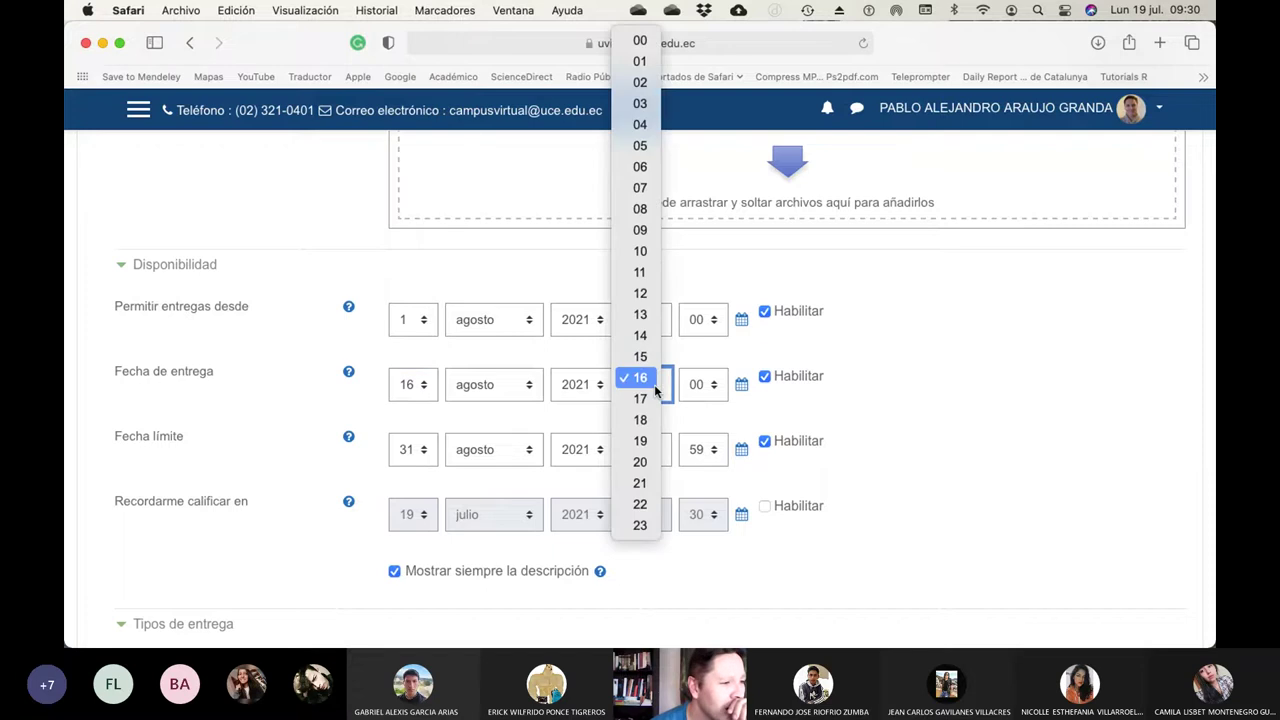
pyautogui.click(646, 230)
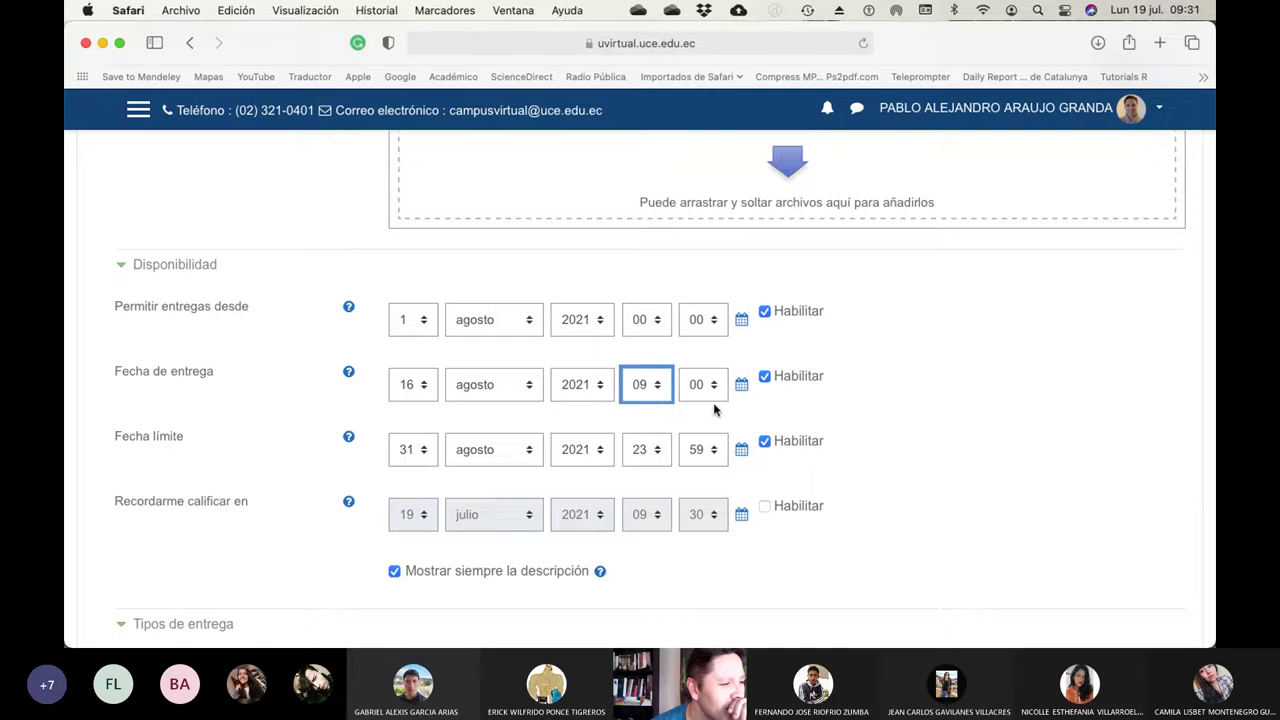
pyautogui.click(424, 453)
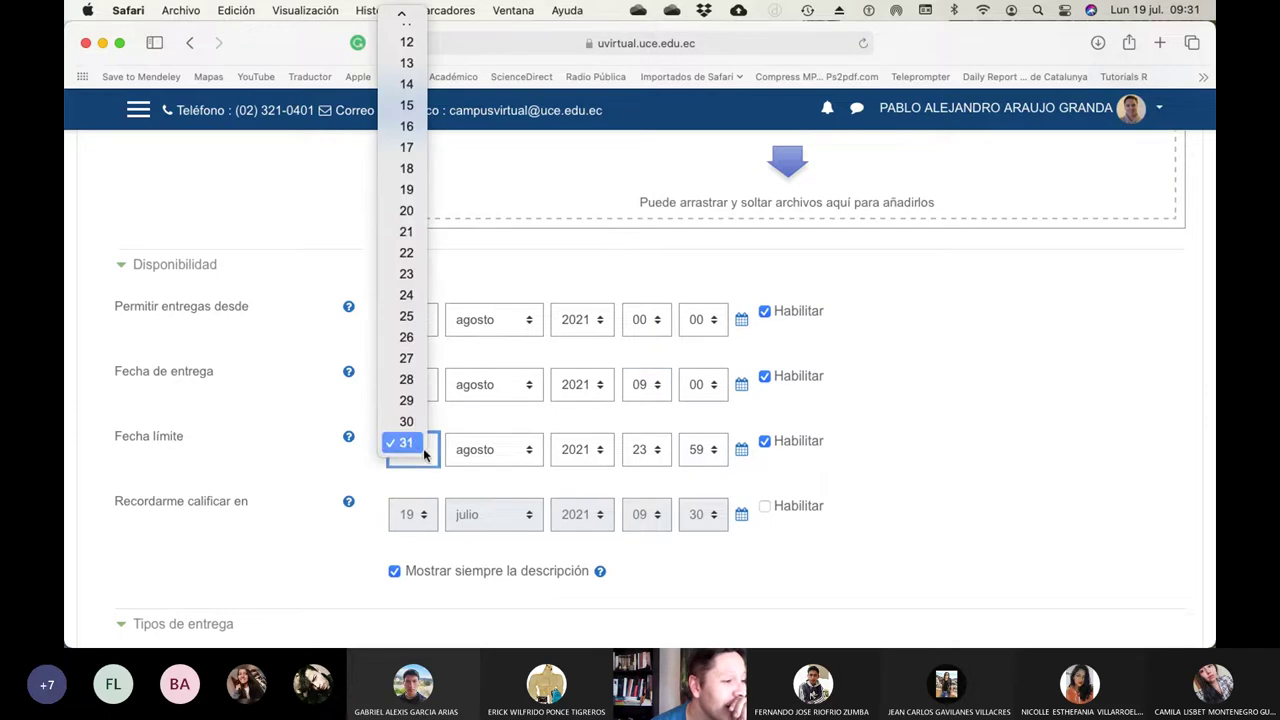
pyautogui.click(407, 150)
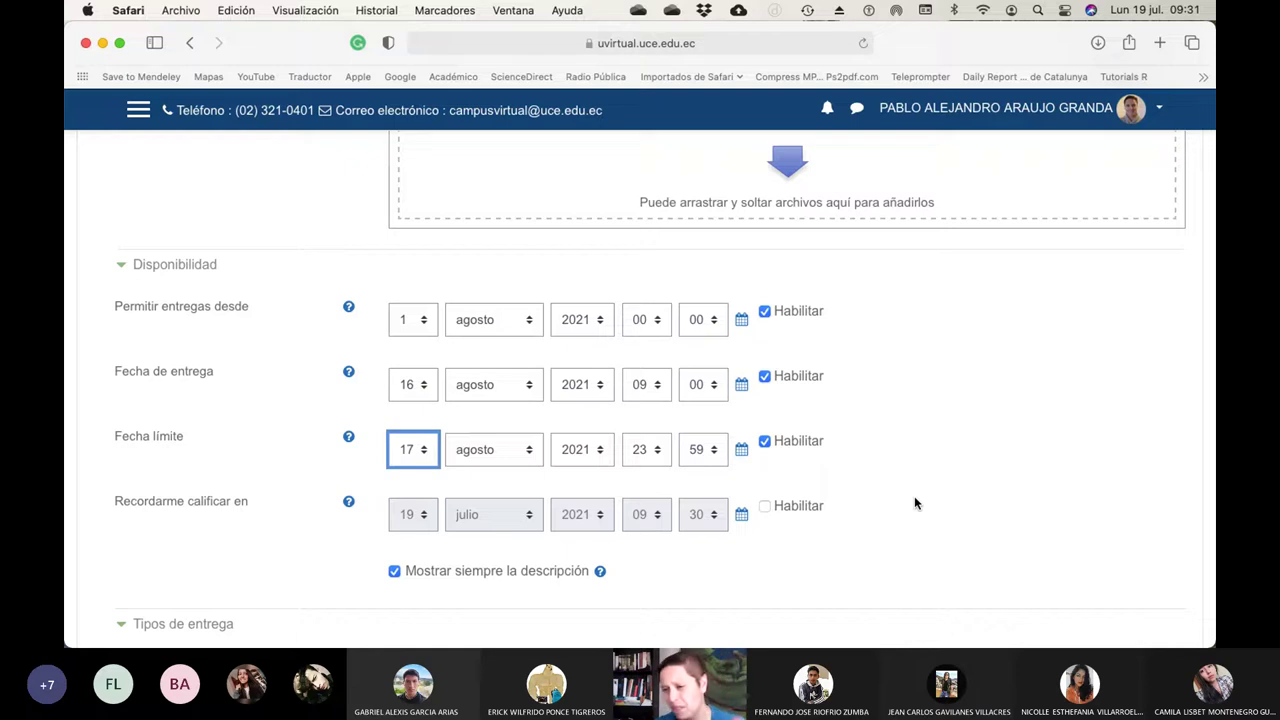
# Review the assignment's submission types, feedback, submission, group, notification and grading settings, including the available grade categories
pyautogui.scroll(-8, 915, 503)
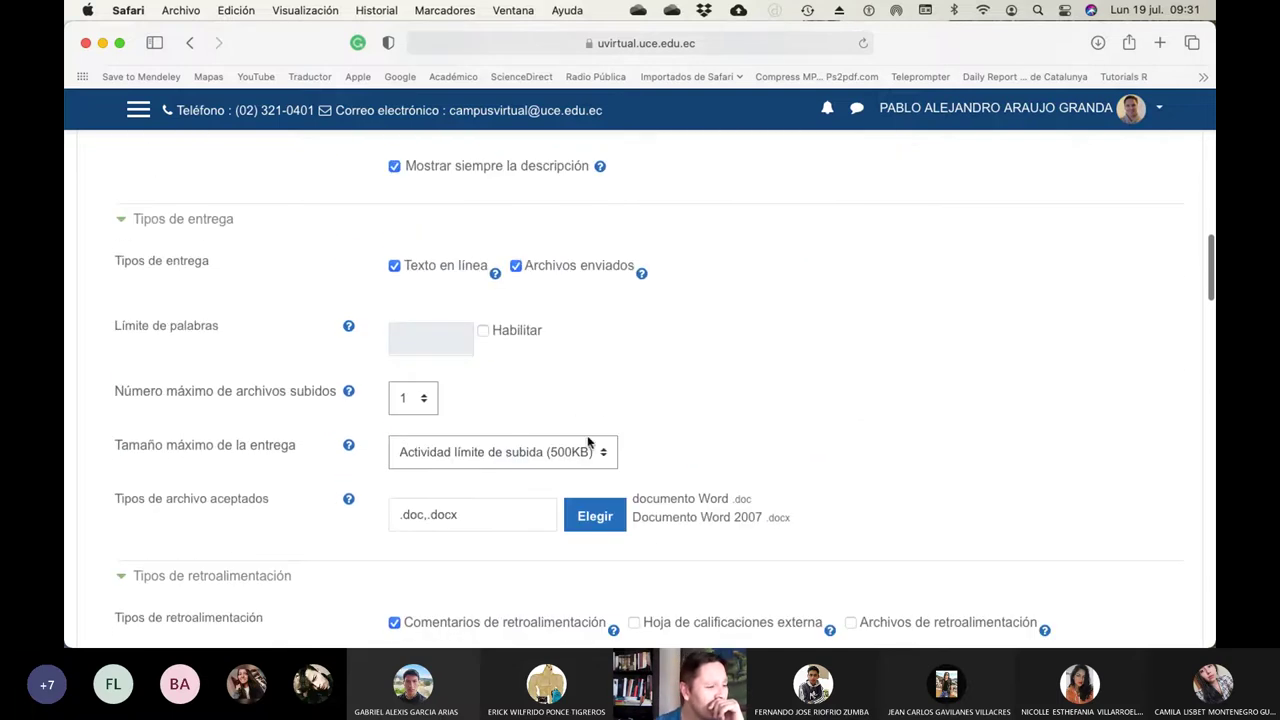
pyautogui.scroll(-2, 737, 451)
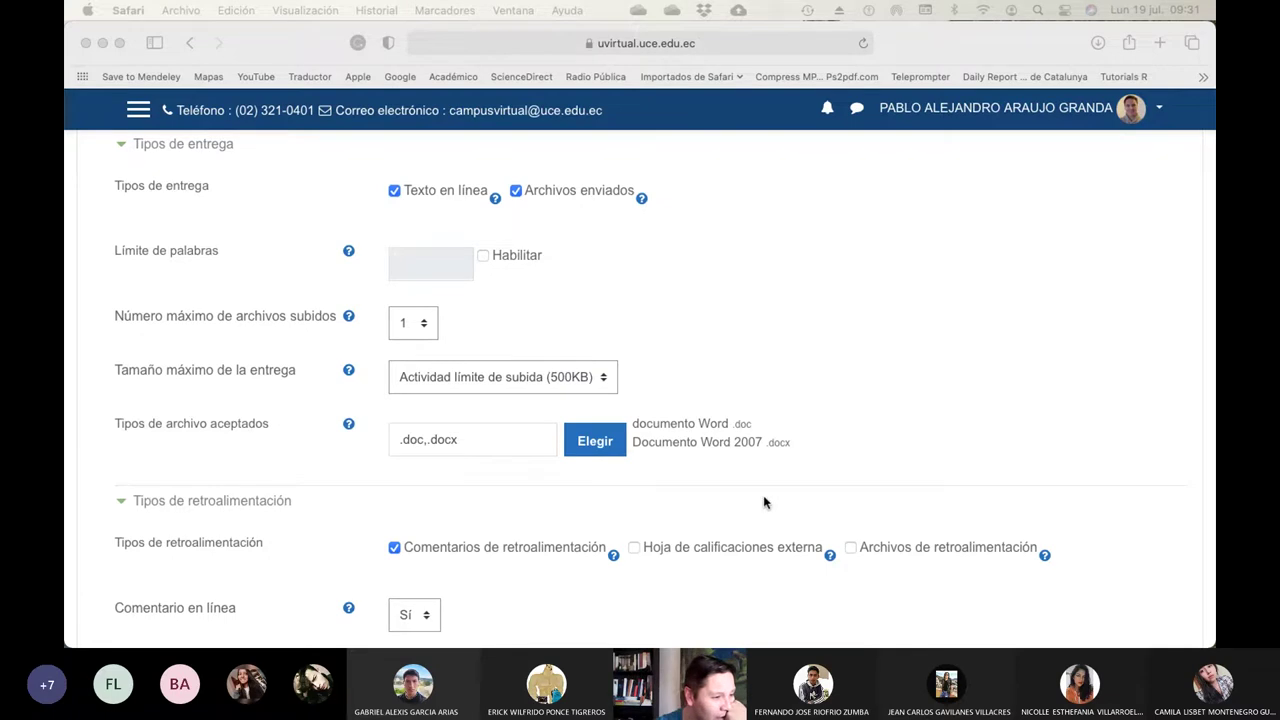
pyautogui.scroll(-5, 764, 502)
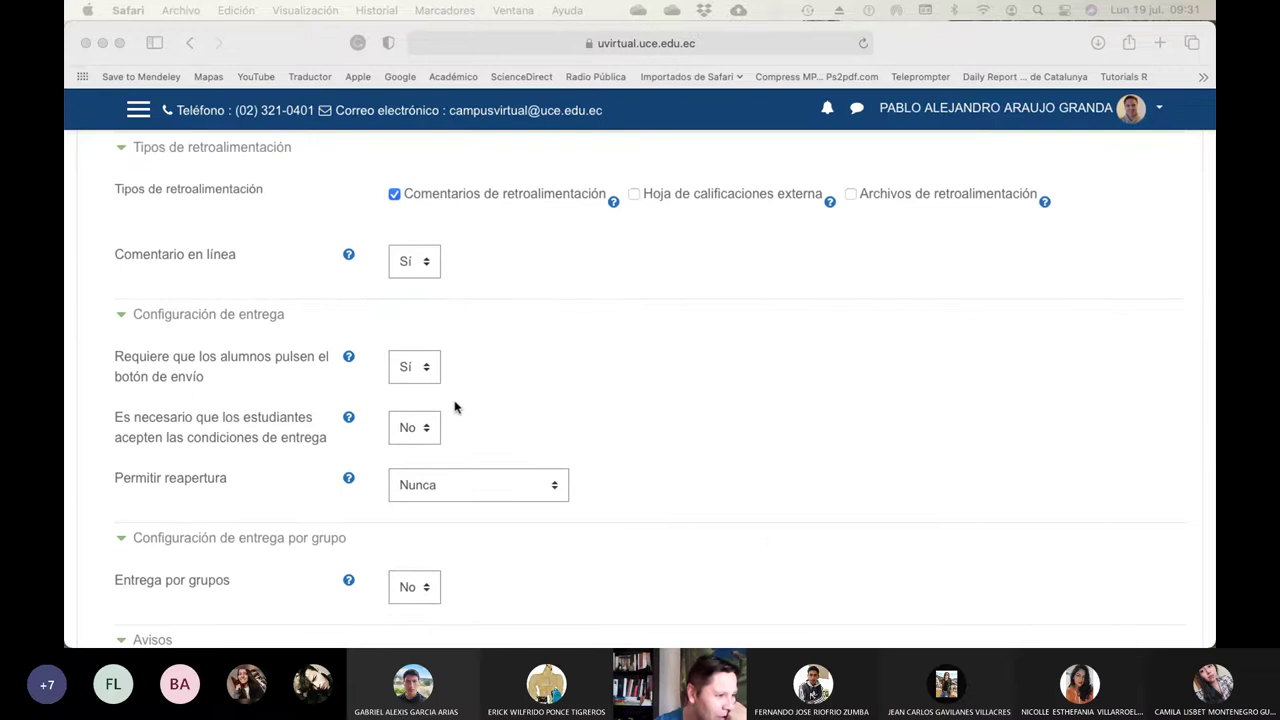
pyautogui.scroll(-3, 454, 407)
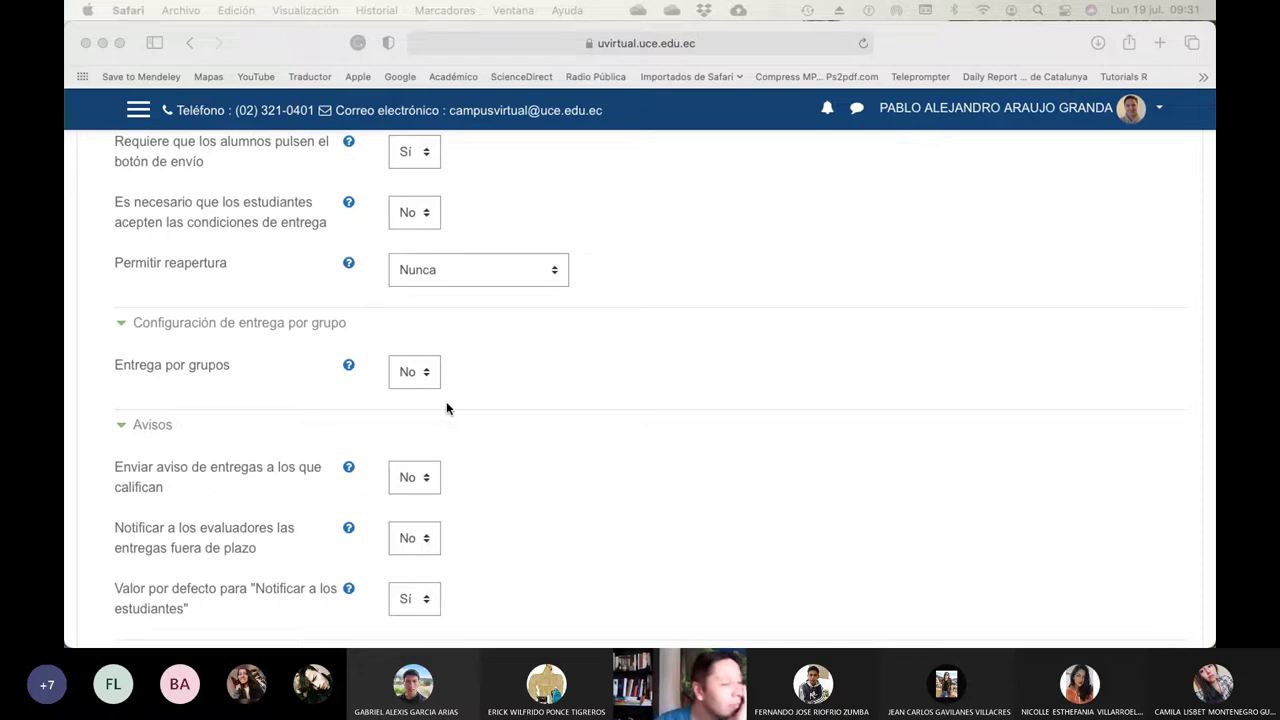
pyautogui.scroll(-1, 491, 426)
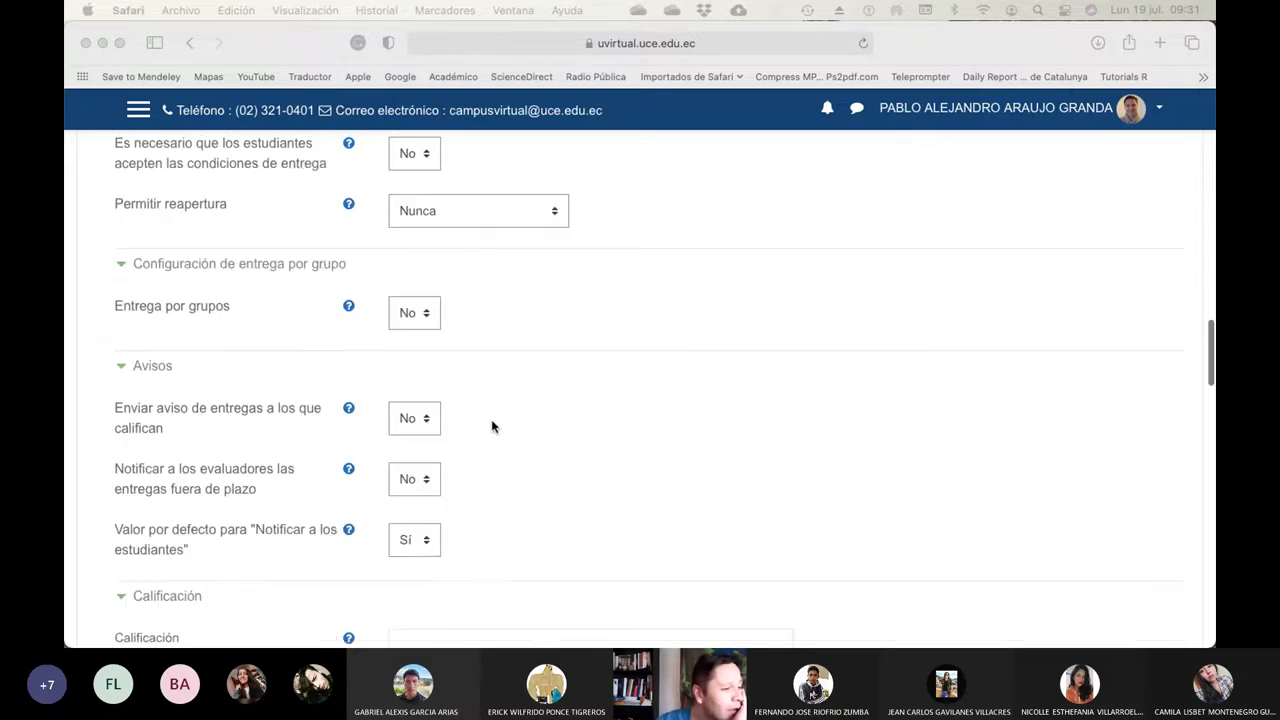
pyautogui.scroll(-2, 491, 426)
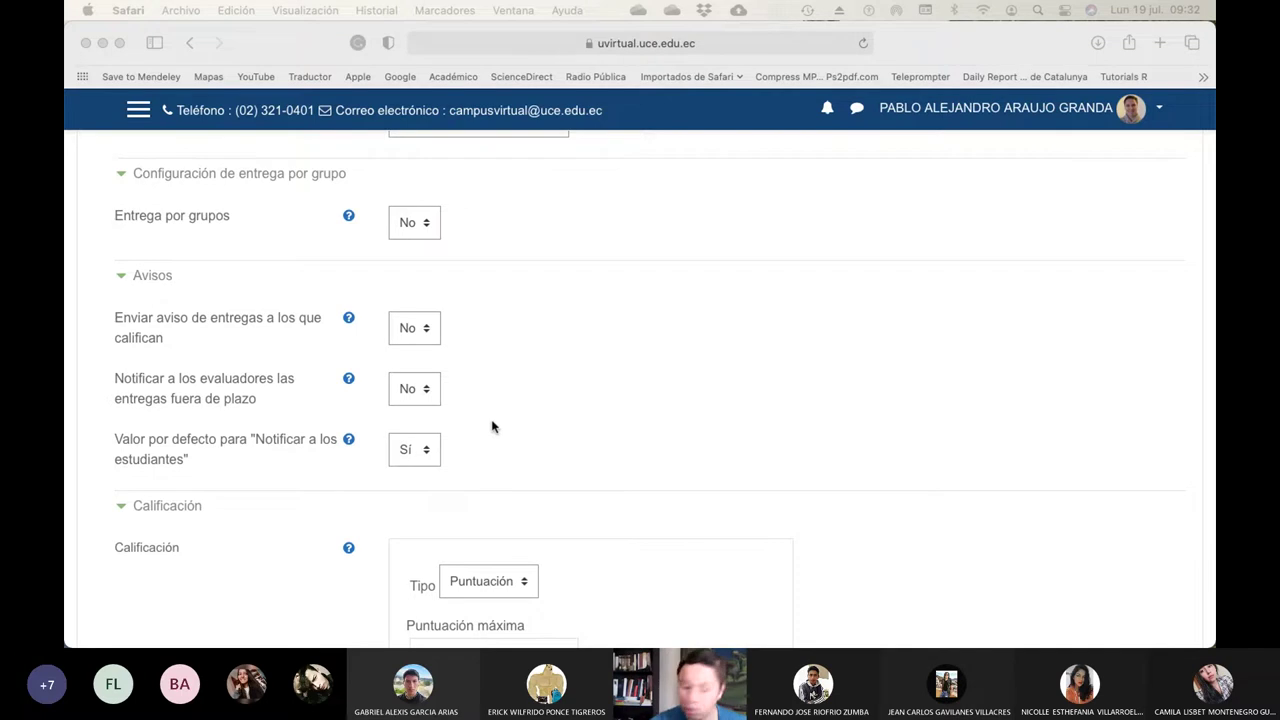
pyautogui.scroll(-5, 491, 427)
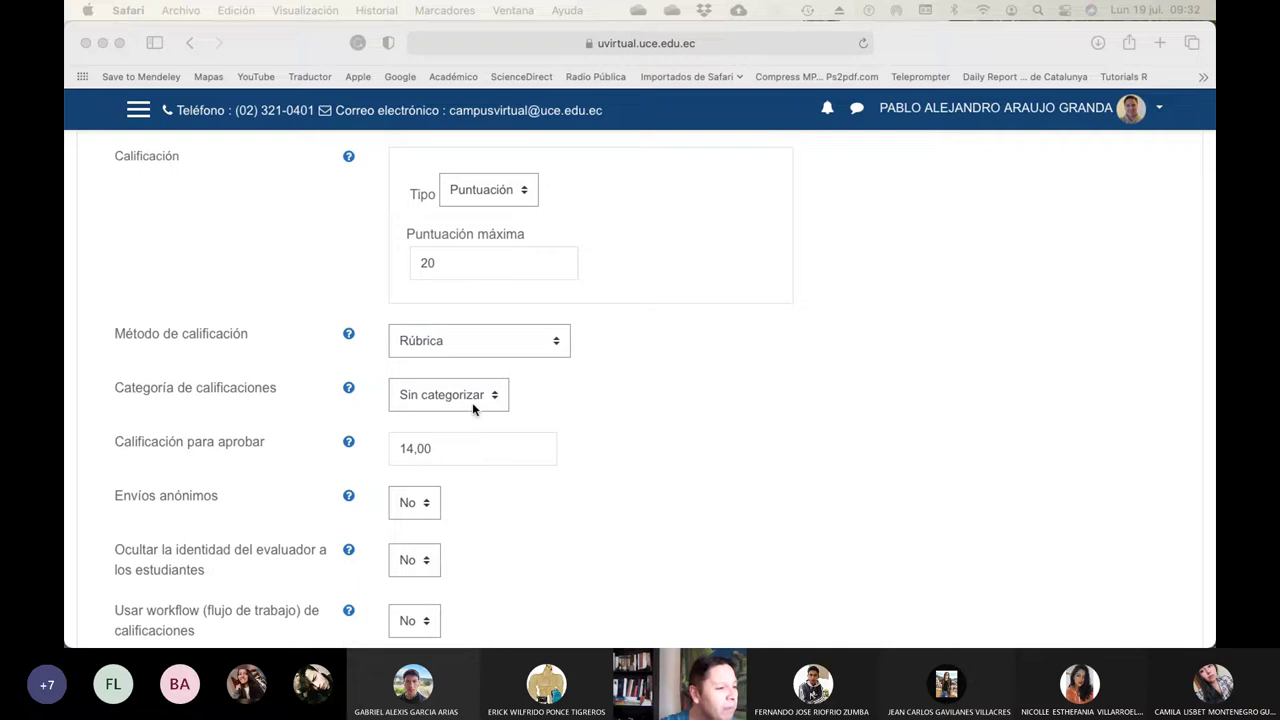
pyautogui.click(465, 398)
pyautogui.click(492, 399)
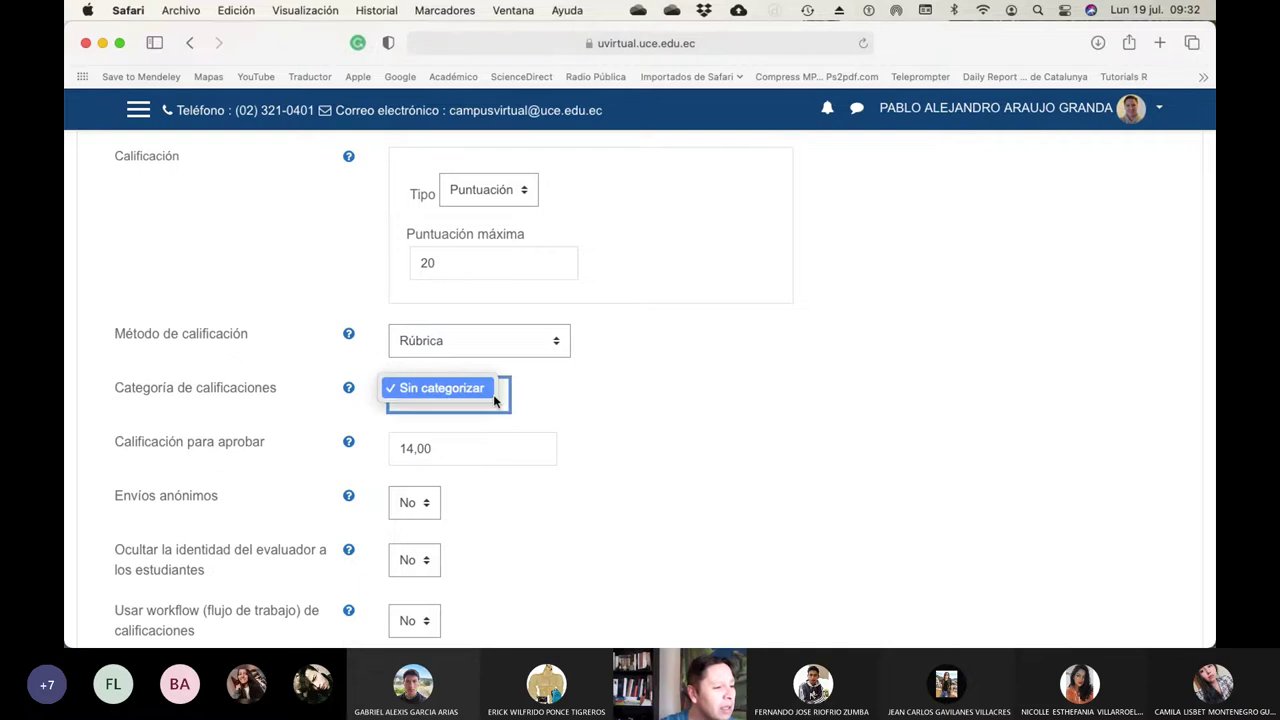
pyautogui.click(545, 403)
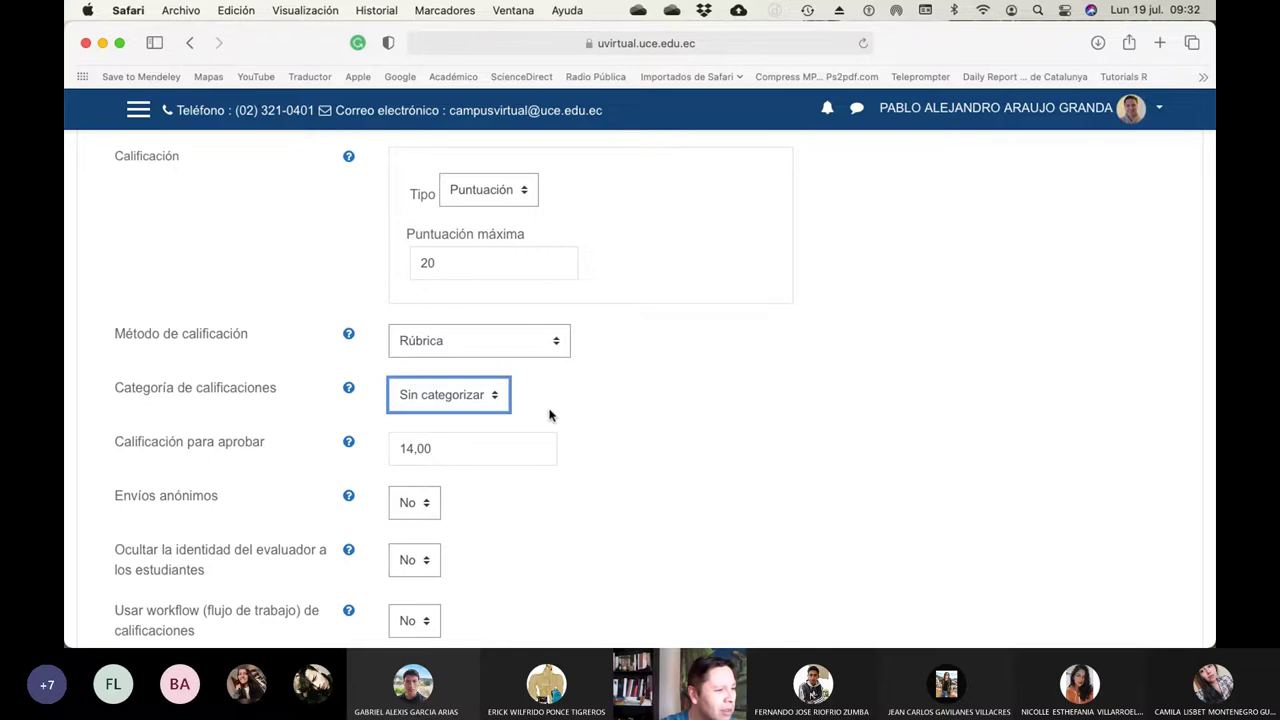
# Save the assignment's changes, return to the course and locate the assignment among the Unidad 1 activities
pyautogui.scroll(-5, 549, 415)
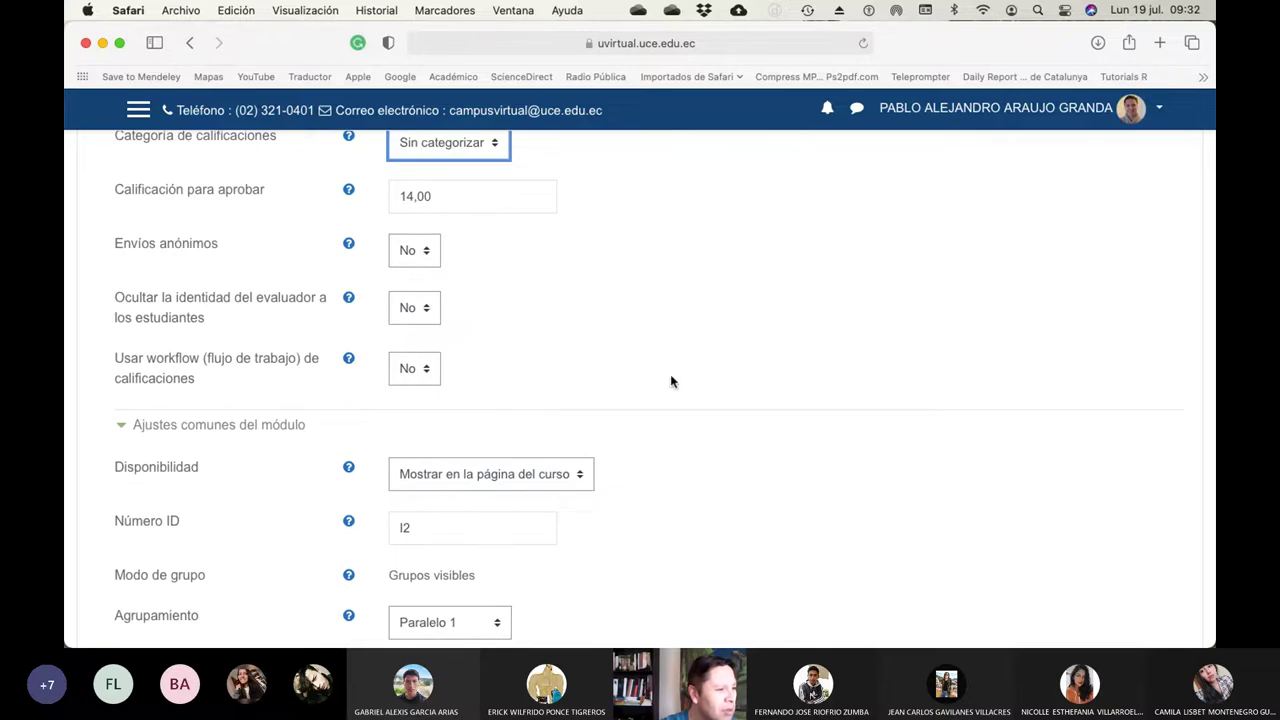
pyautogui.scroll(-10, 755, 397)
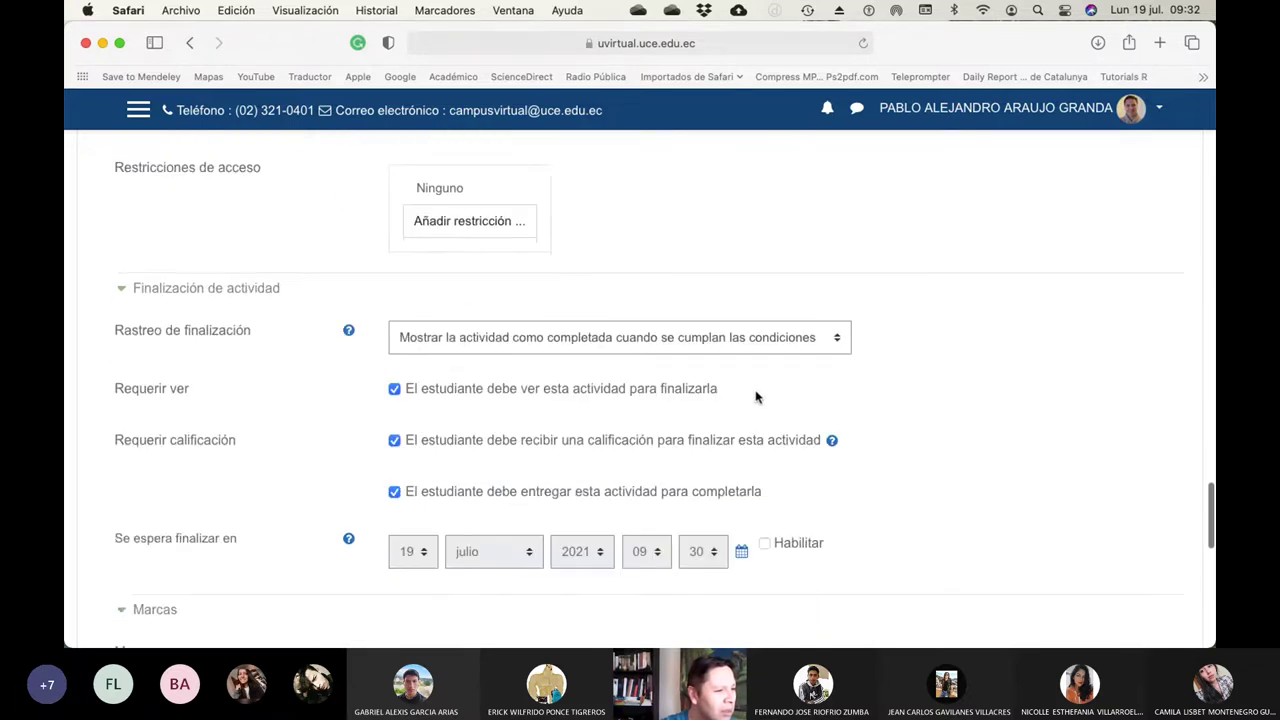
pyautogui.scroll(-7, 755, 397)
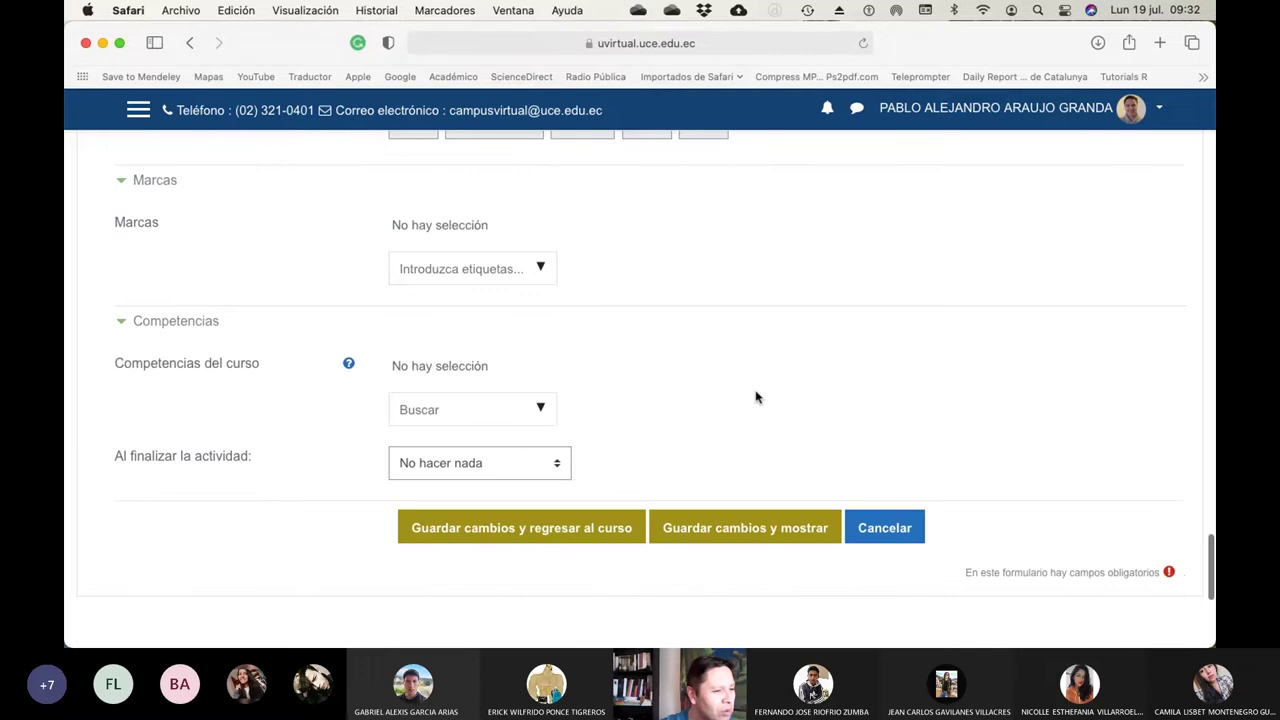
pyautogui.click(604, 540)
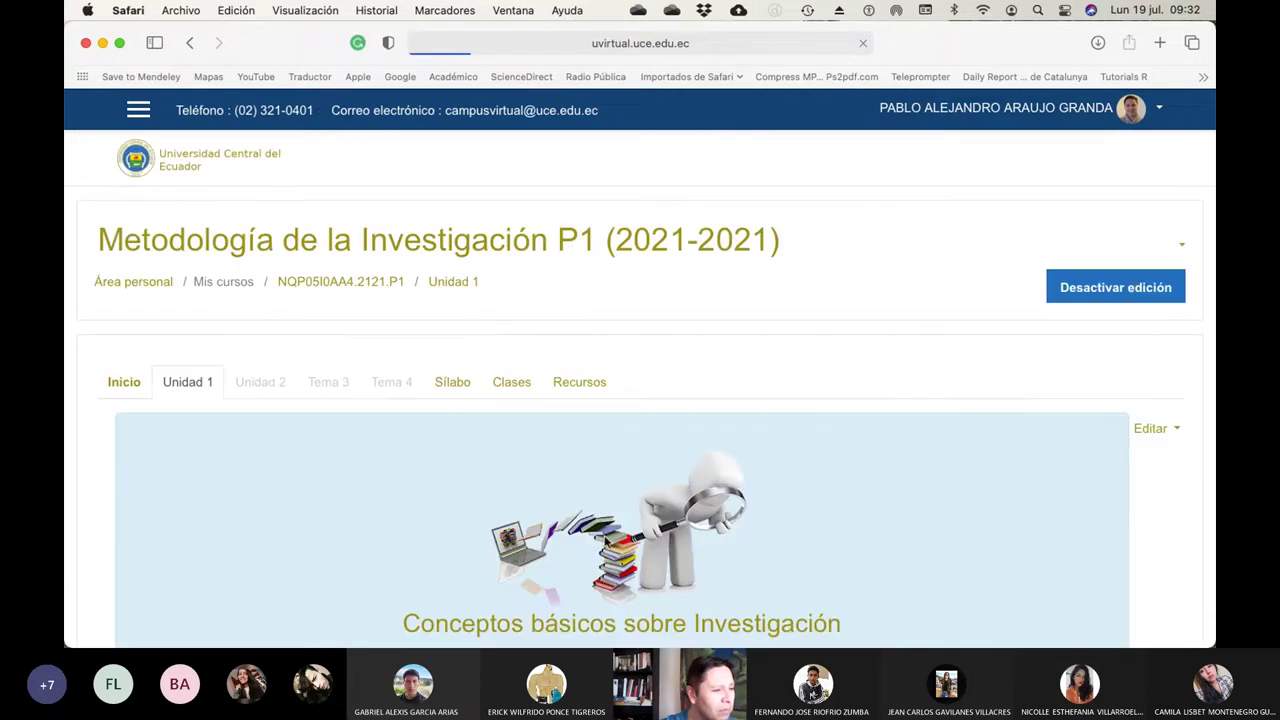
pyautogui.scroll(-7, 295, 512)
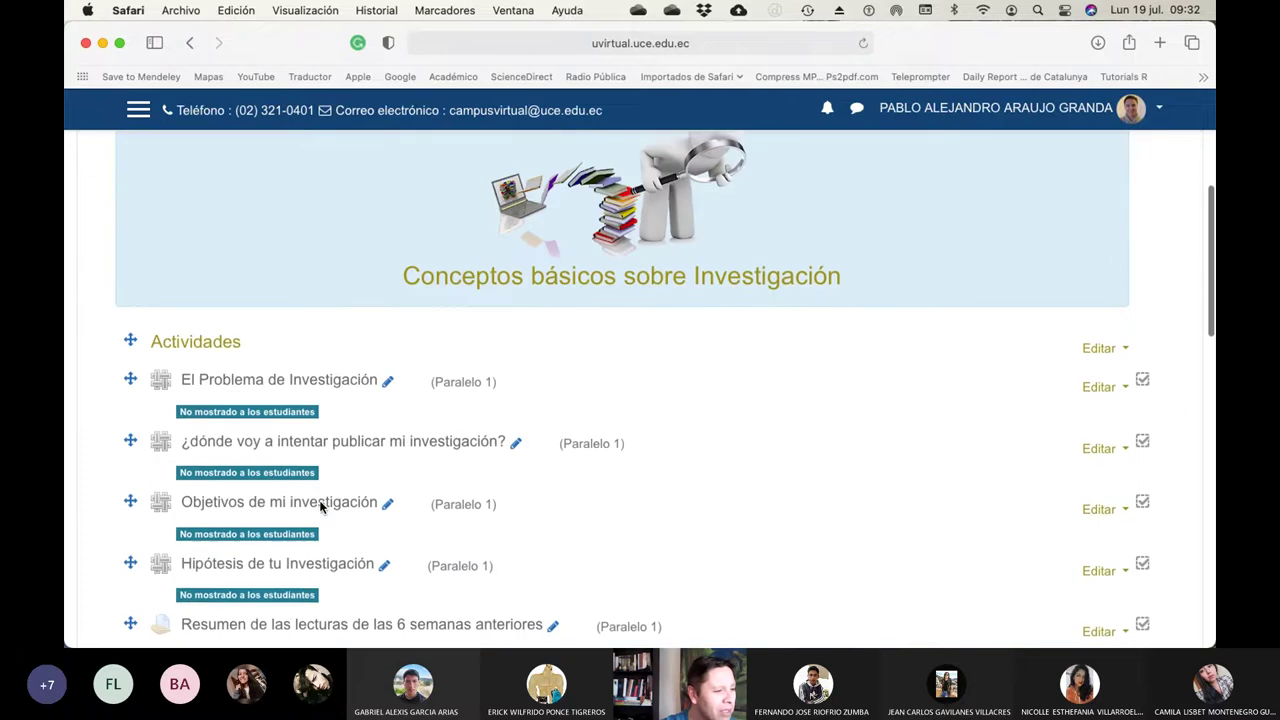
pyautogui.scroll(-1, 320, 508)
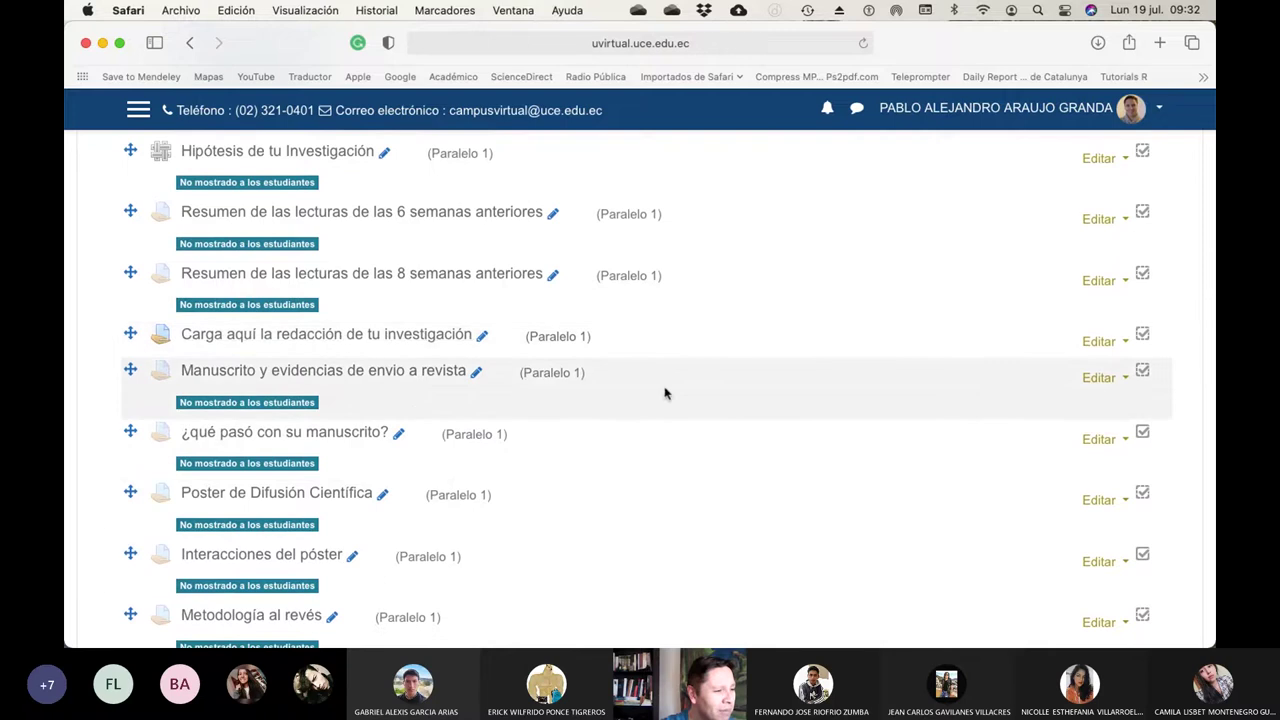
pyautogui.scroll(-2, 746, 403)
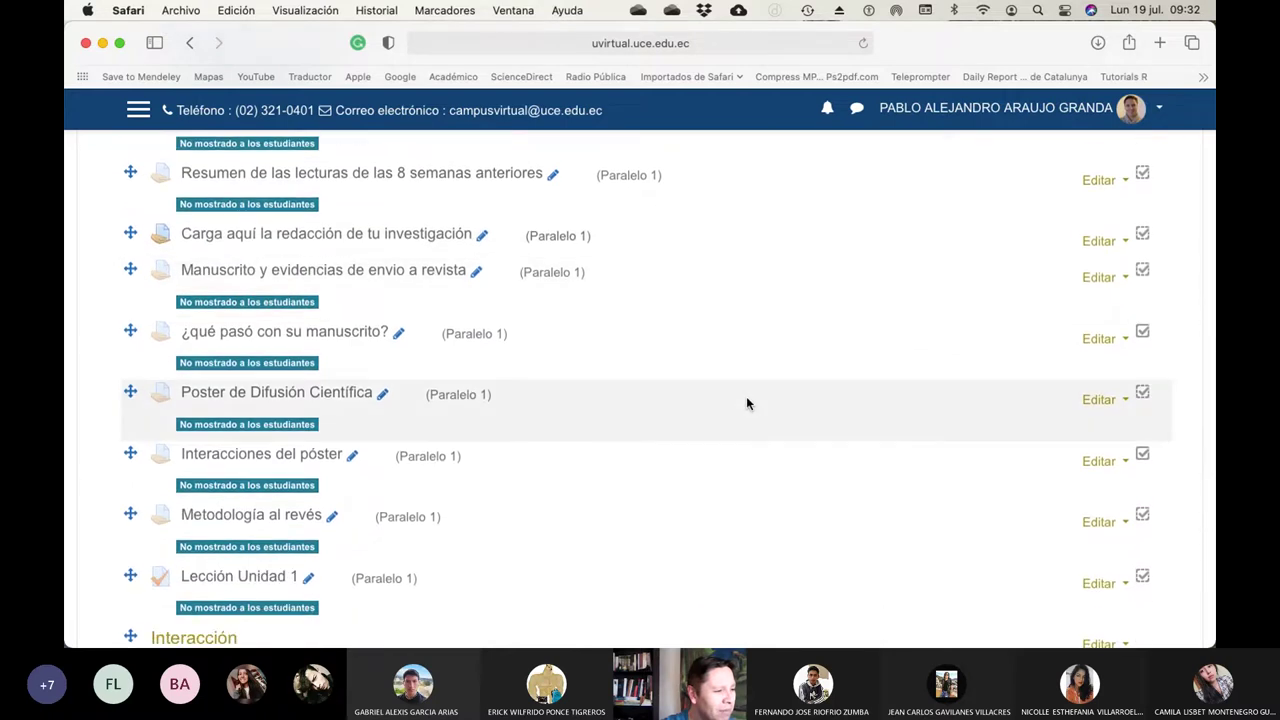